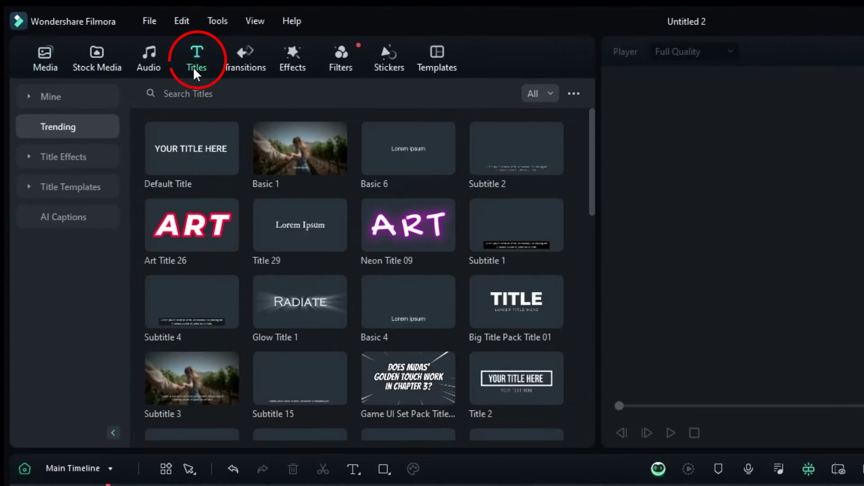
Place a Default Title at the start of video track 2 and replace its text with "G"
drag(180, 150, 183, 485)
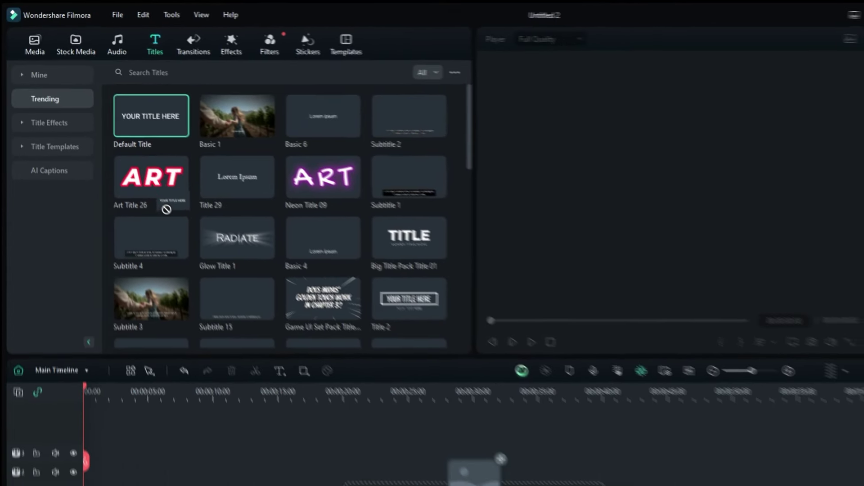
drag(111, 337, 59, 356)
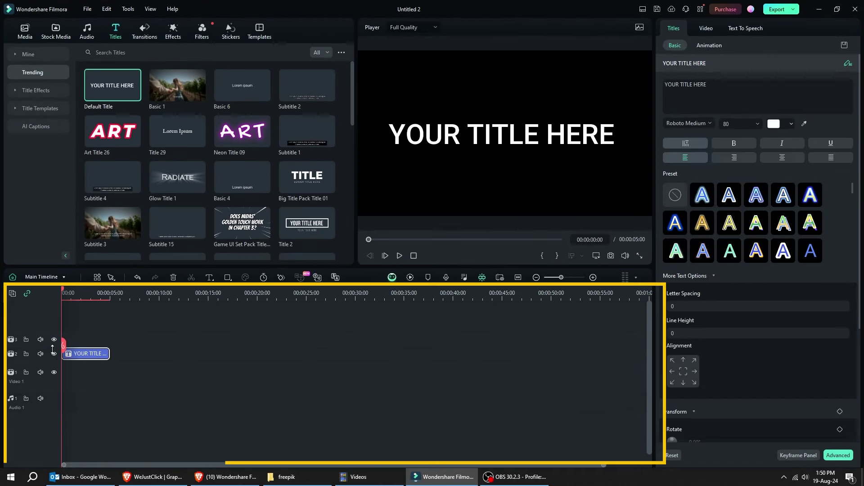
double_click(452, 132)
text(G)
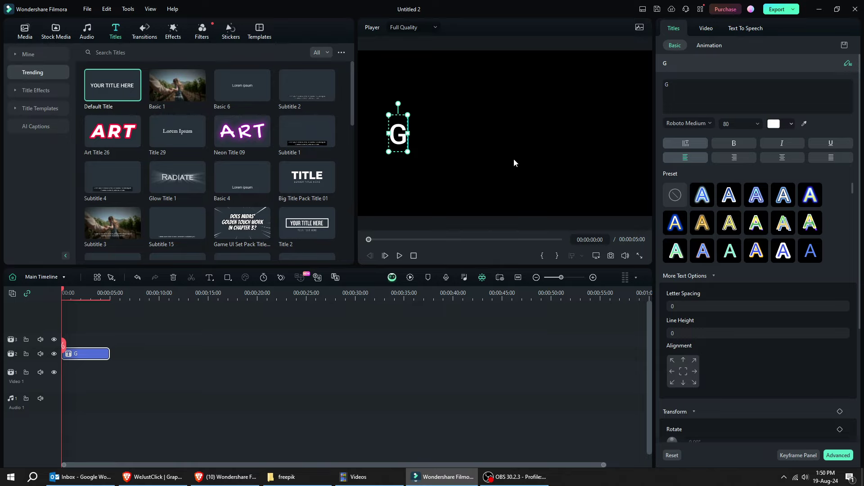
Set the G title's font to Metropolis Bold and its size to 380
click(701, 123)
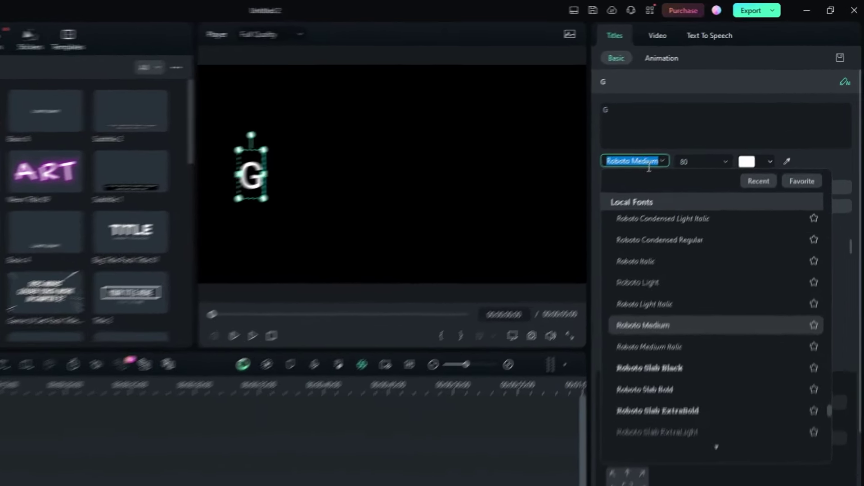
text(METRO)
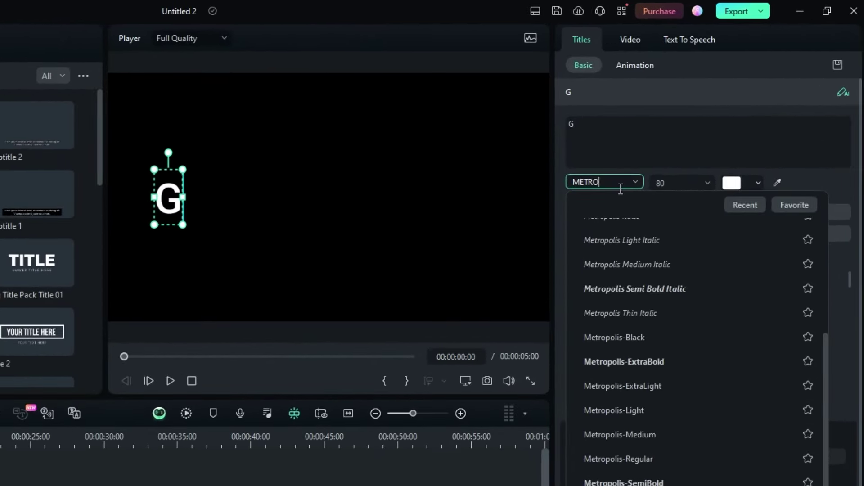
text(P)
scroll(645, 267, up, 4)
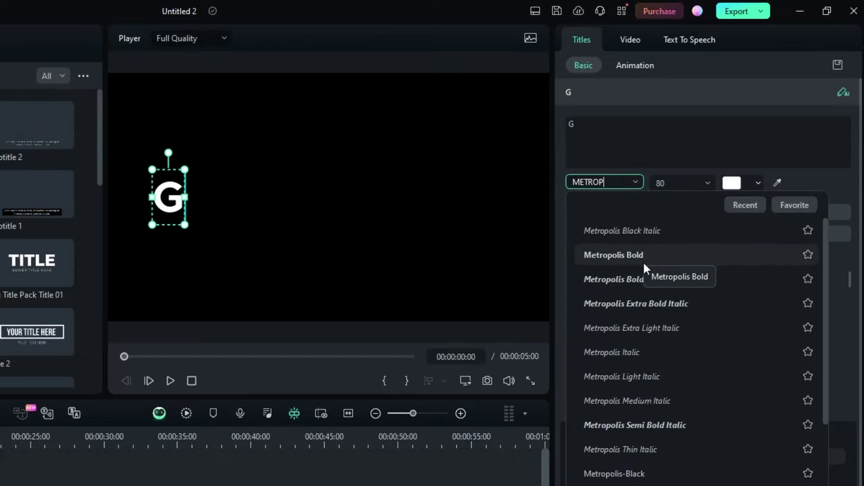
click(640, 255)
click(677, 183)
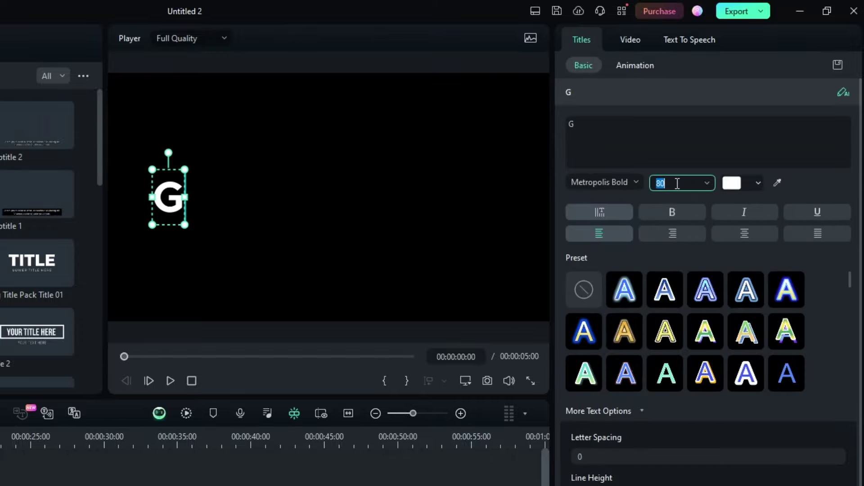
text(380)
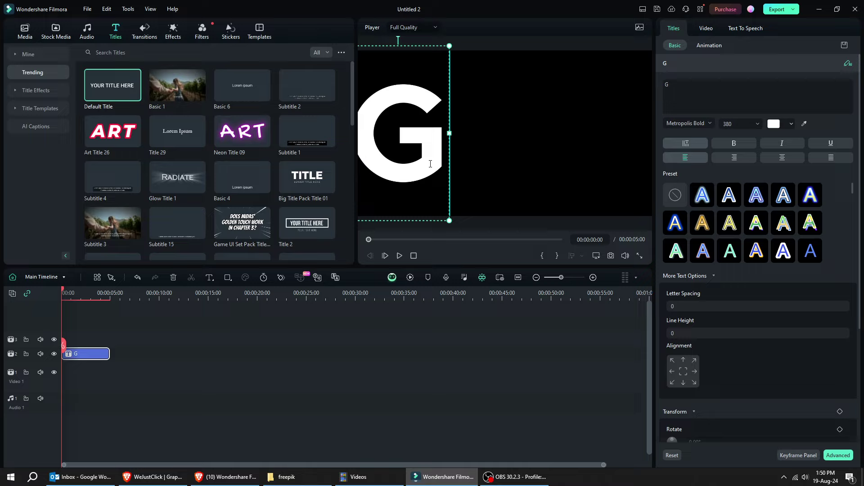
Copy the G title, lock track 2, and paste the copy at the start of track 3
click(76, 357)
right_click(77, 357)
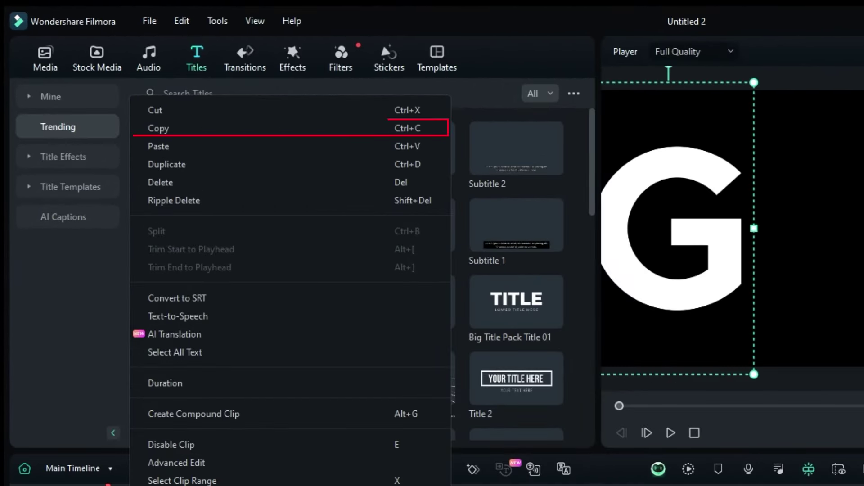
click(182, 130)
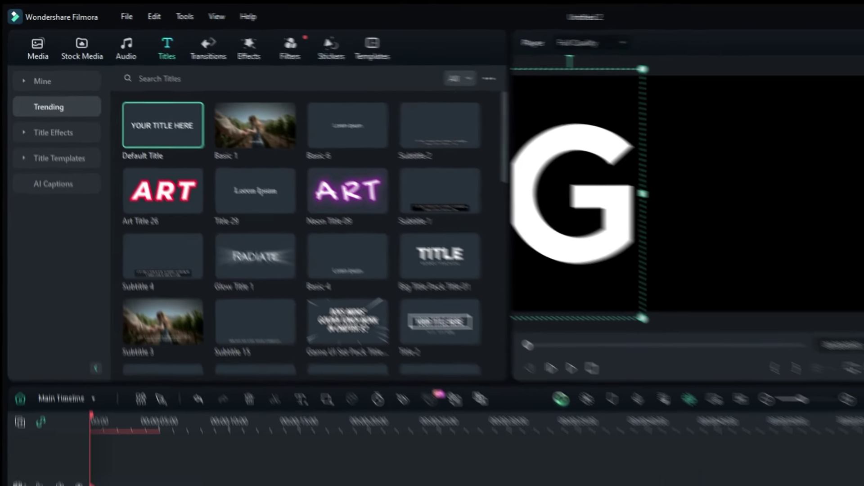
click(25, 354)
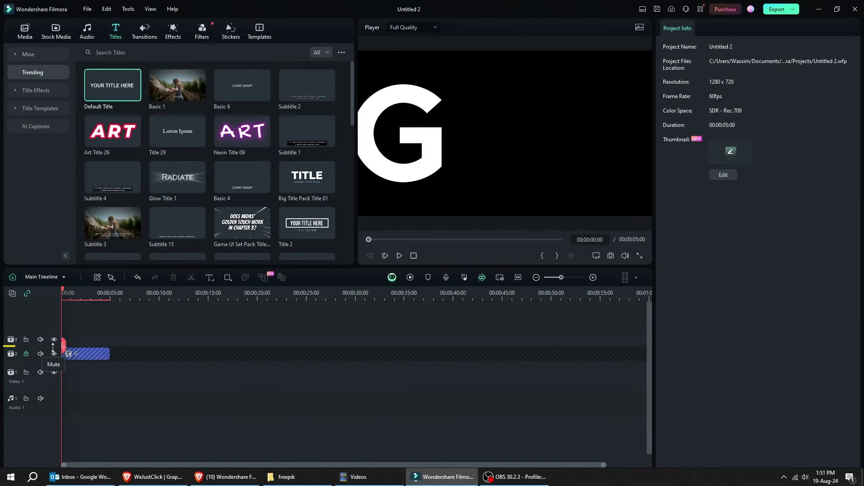
right_click(81, 343)
click(89, 347)
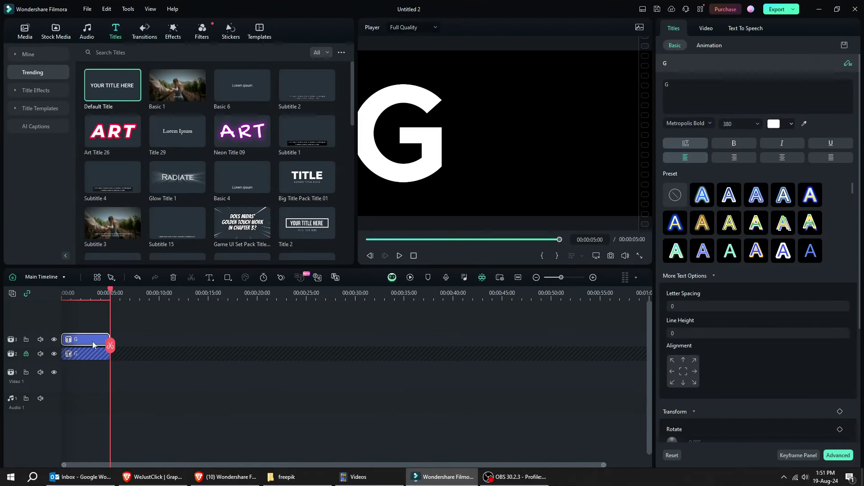
Move the copied G beside the original in the preview and change its text to "O"
drag(427, 163, 517, 169)
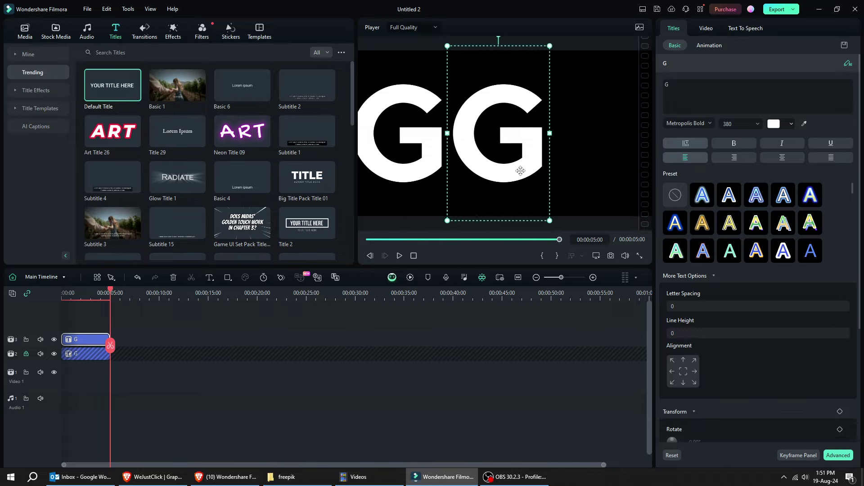
double_click(517, 170)
text(O)
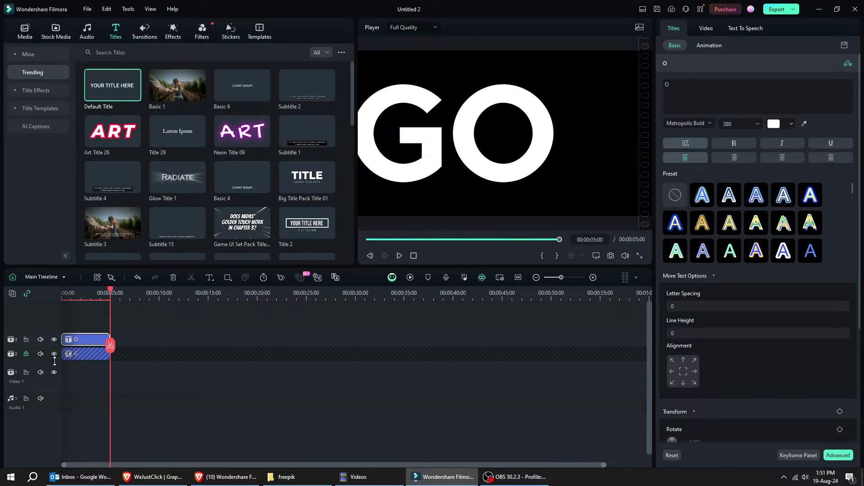
Unlock track 2 and shift the O and the G rightward so both letters fit side by side in the frame
click(26, 354)
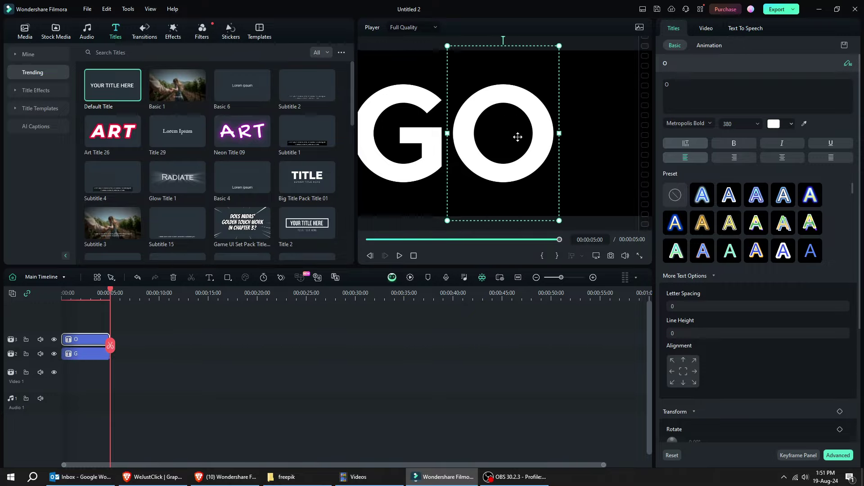
drag(473, 176, 511, 177)
drag(428, 165, 462, 165)
click(517, 169)
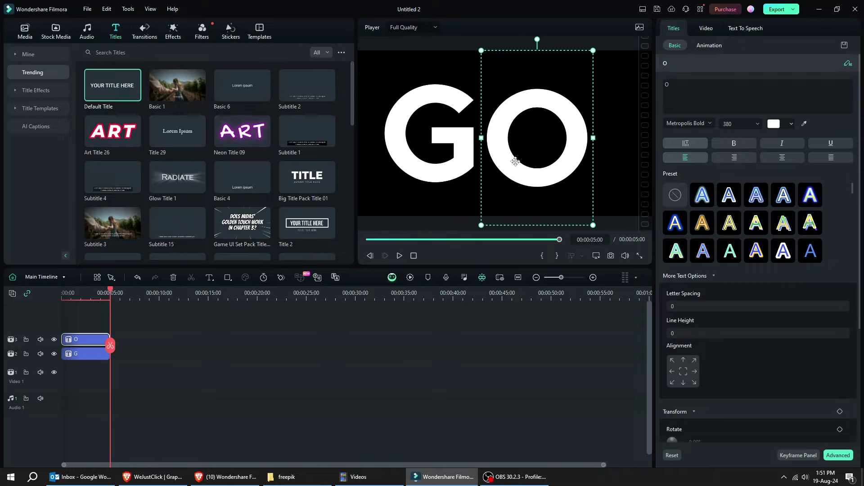
drag(518, 168, 531, 170)
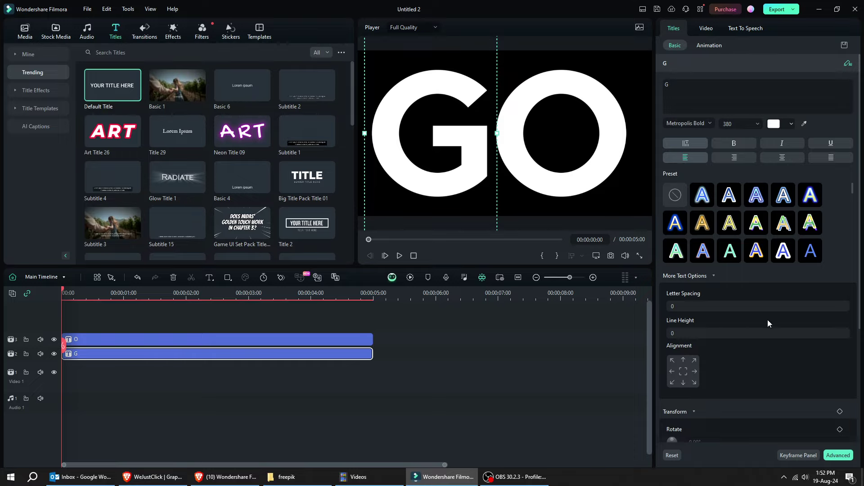
Add position keyframes to the G title at its start and at 00:00:01:56, and show its keyframe graph
scroll(769, 320, down, 4)
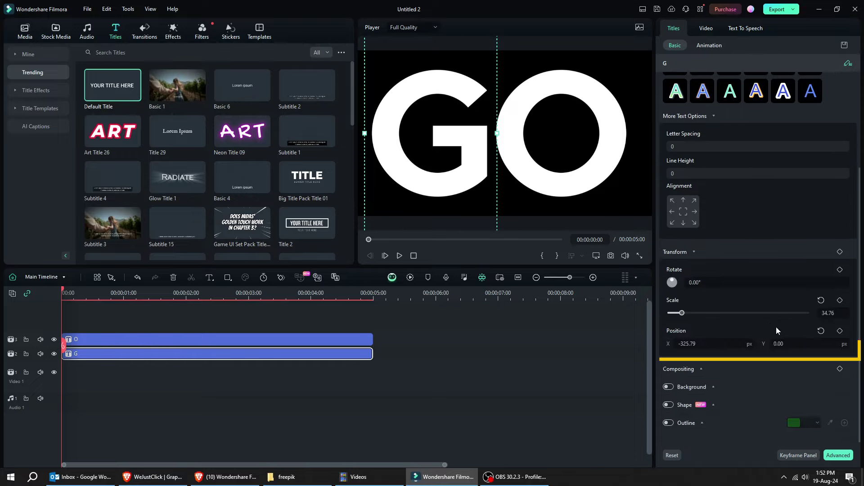
click(840, 332)
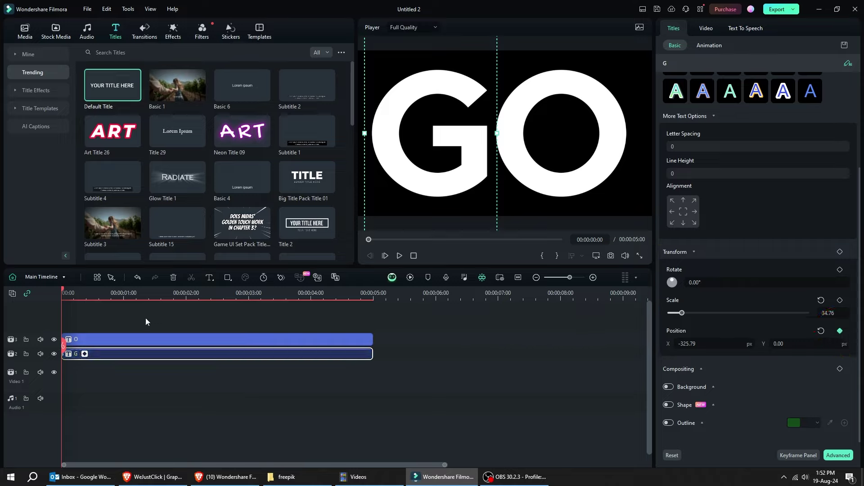
scroll(84, 290, up, 2)
drag(84, 292, 255, 305)
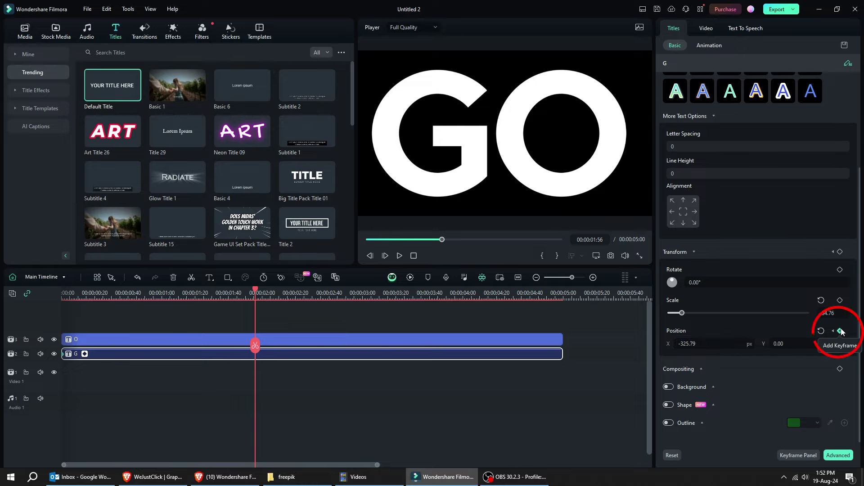
click(797, 455)
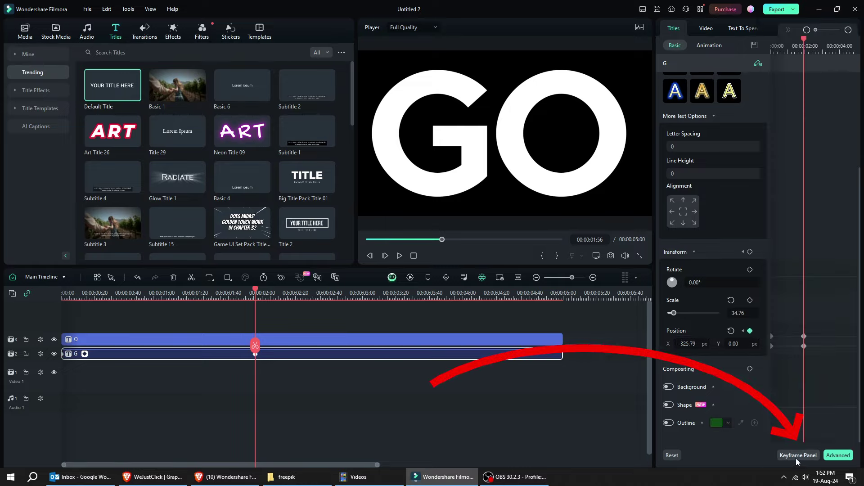
Set the G title's Y position to 499 px at the first keyframe and move its second keyframe to 00:00:01:10
click(772, 337)
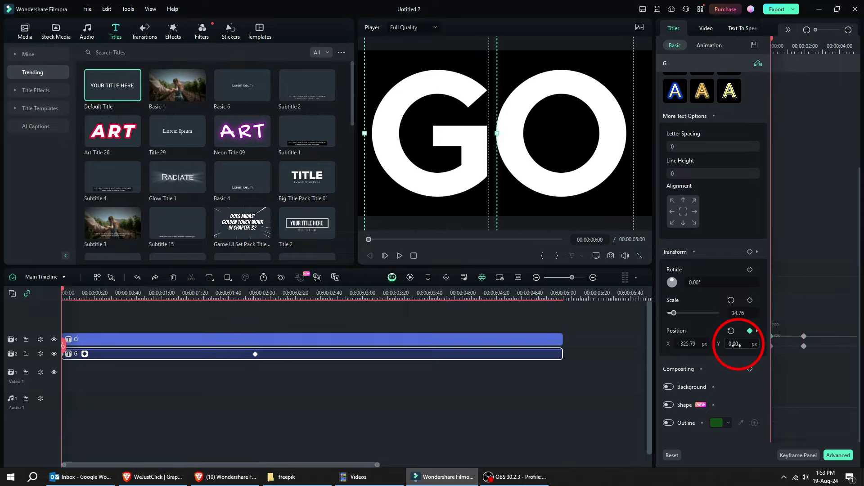
drag(736, 345, 844, 345)
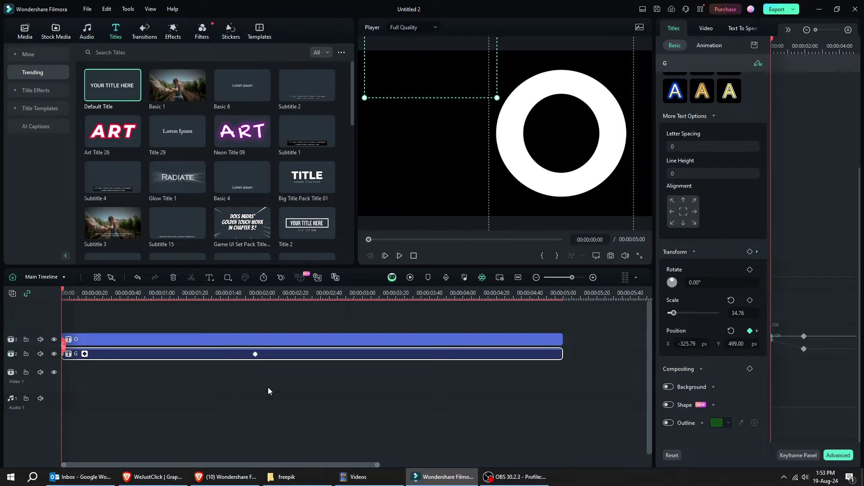
drag(62, 291, 256, 358)
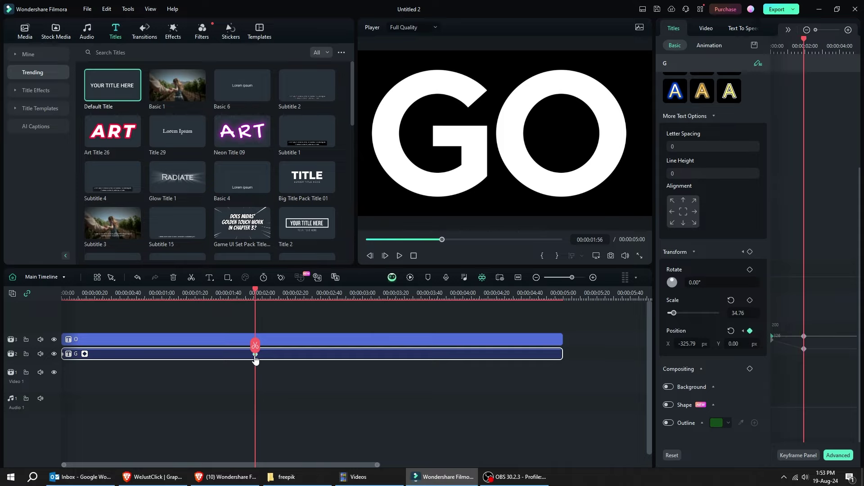
click(179, 354)
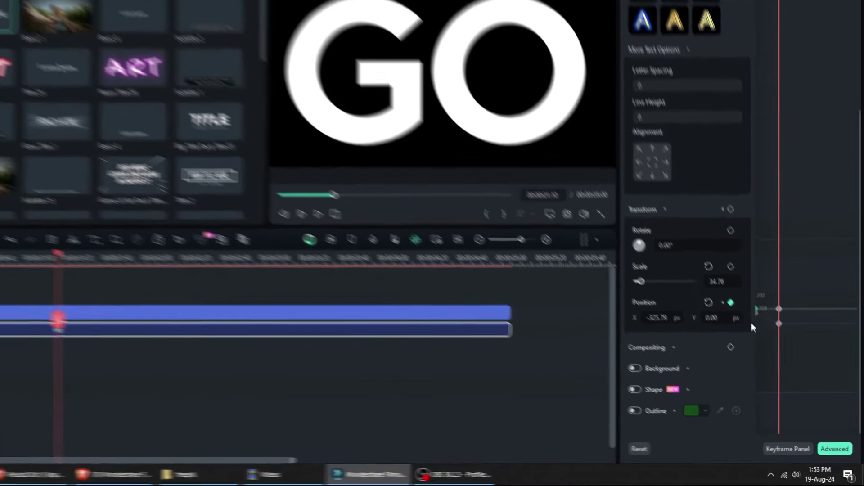
Apply Ease in to the G title's second position keyframe and play back the animation from the start
click(791, 350)
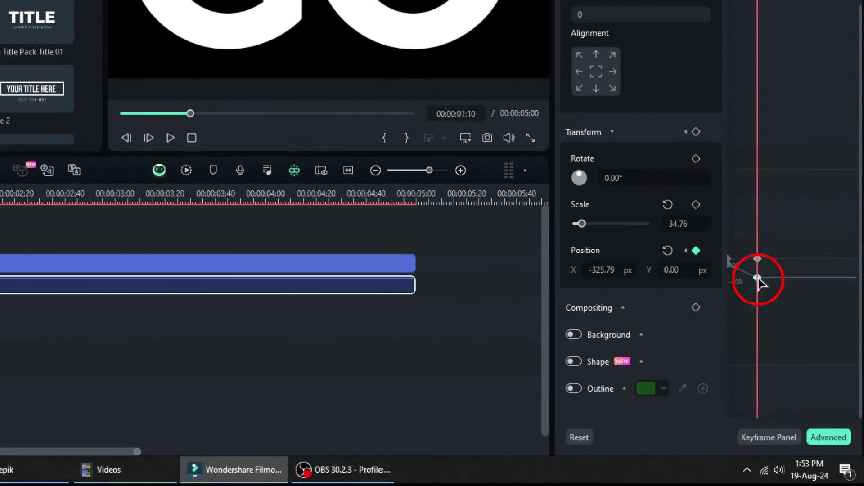
right_click(759, 281)
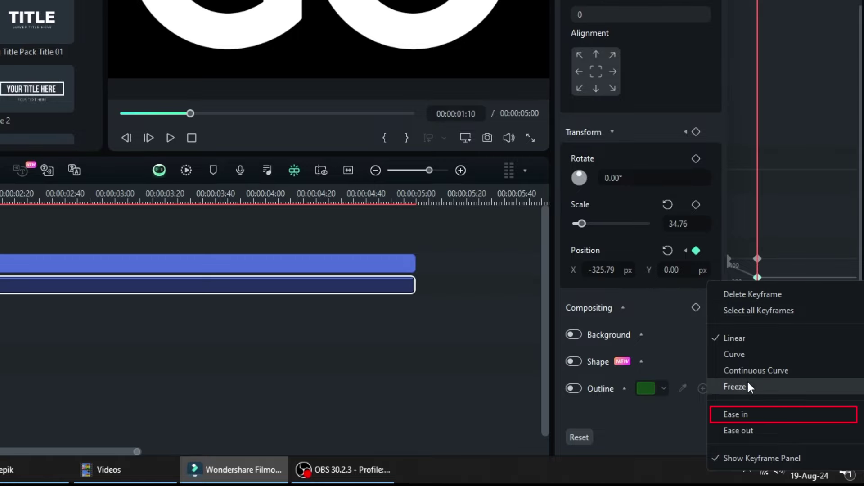
click(749, 413)
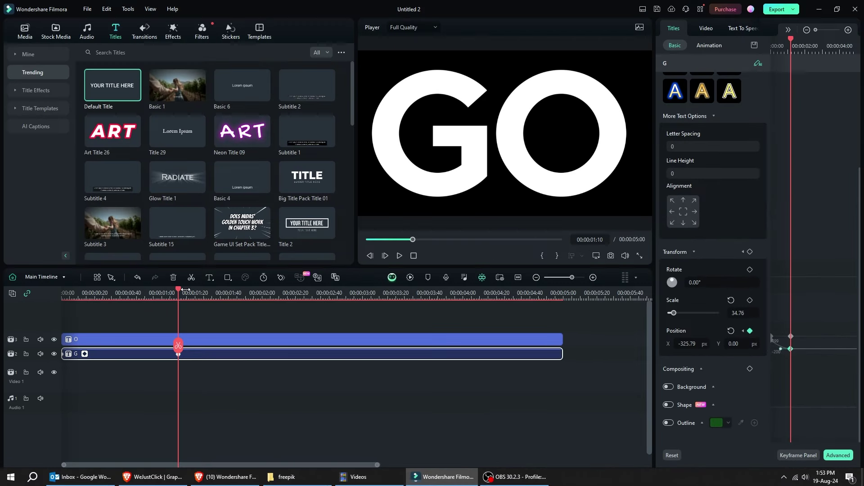
drag(181, 293, 59, 307)
key(space)
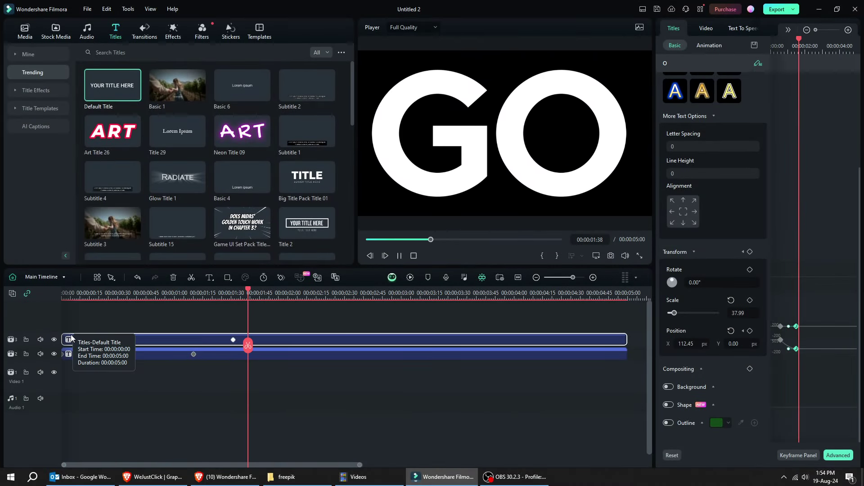
key(space)
Place the Black solid color from the stock library on video track 1 and extend it to the titles' end
click(129, 372)
click(53, 33)
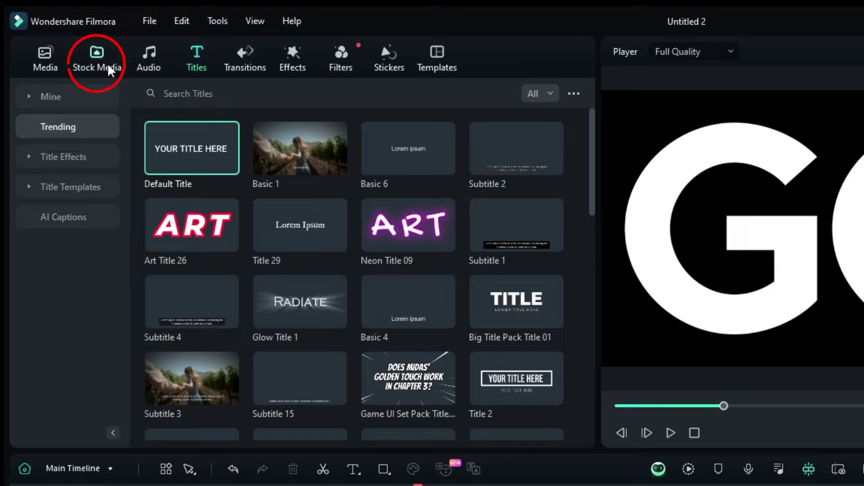
click(46, 153)
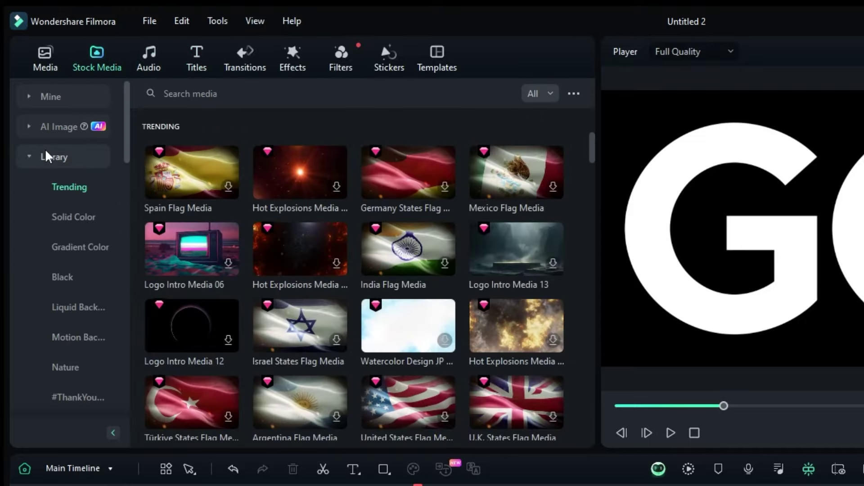
click(56, 215)
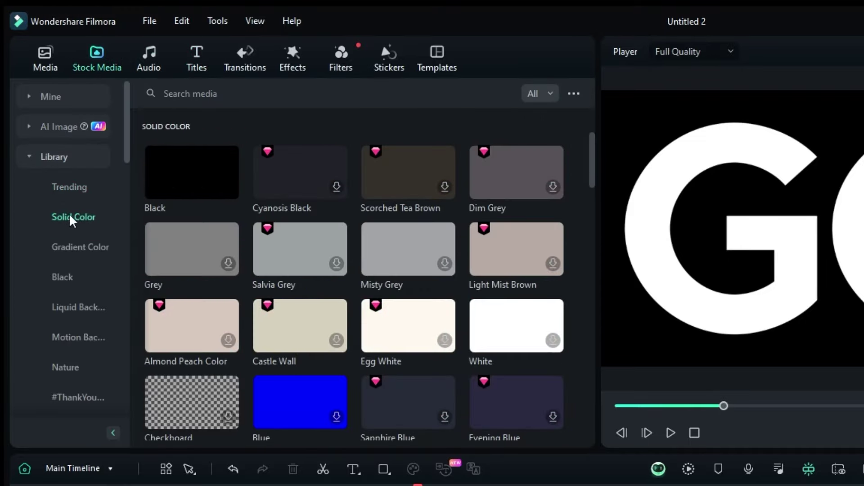
drag(170, 185, 124, 485)
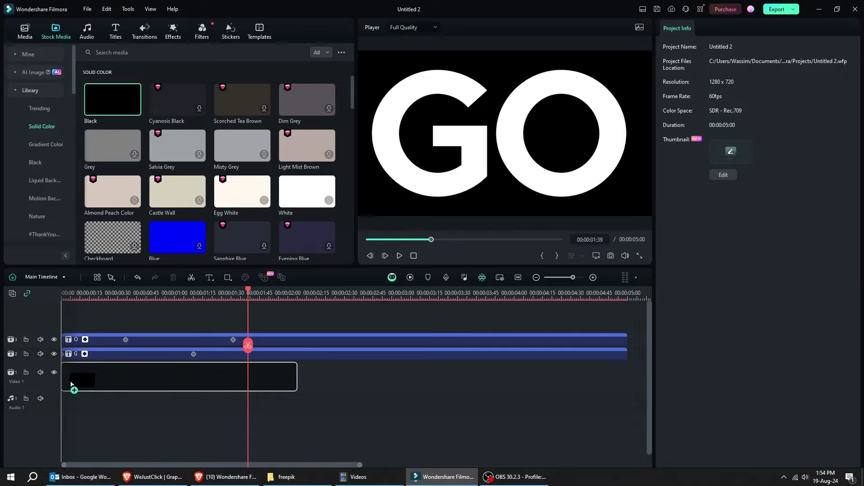
drag(297, 380, 627, 380)
Combine the O, G and Black clips into a compound clip, keeping the suggested name
click(192, 329)
drag(191, 329, 279, 375)
right_click(279, 376)
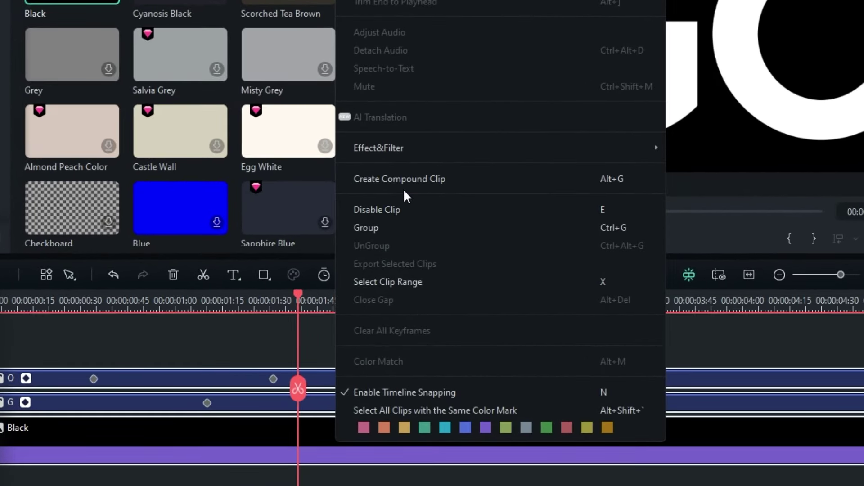
click(644, 181)
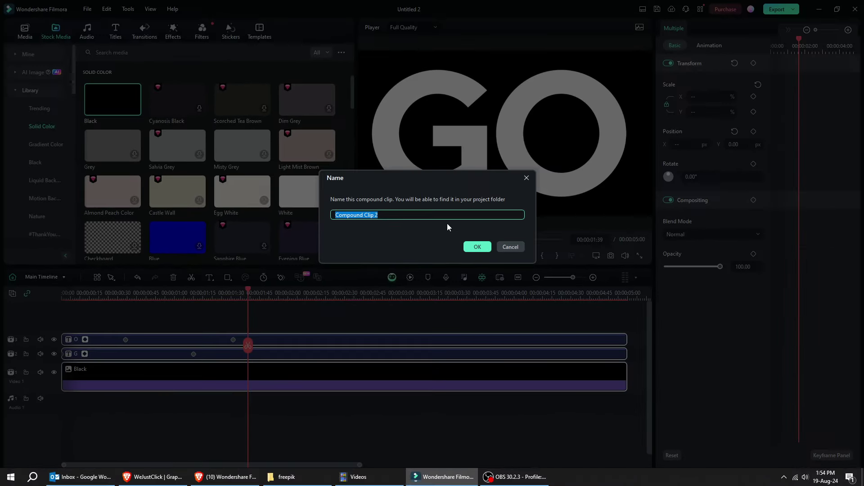
click(477, 246)
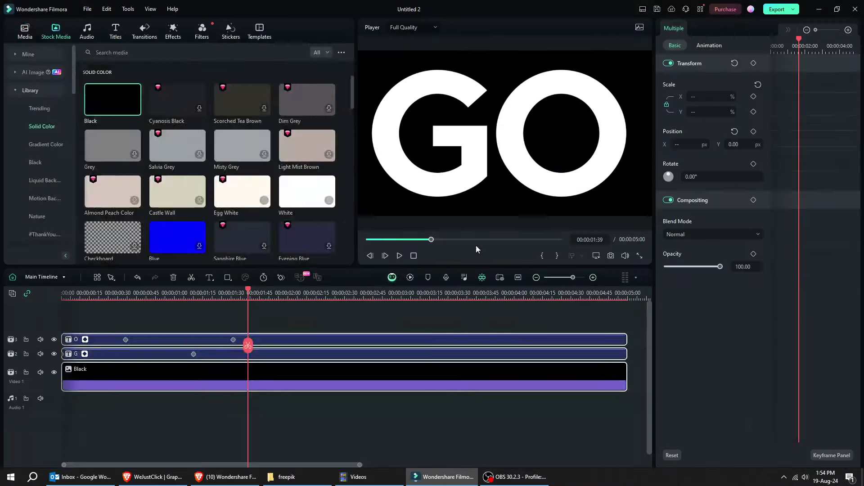
Place the 1108885_1080p video at the start of video track 1, beneath the compound clip
click(112, 383)
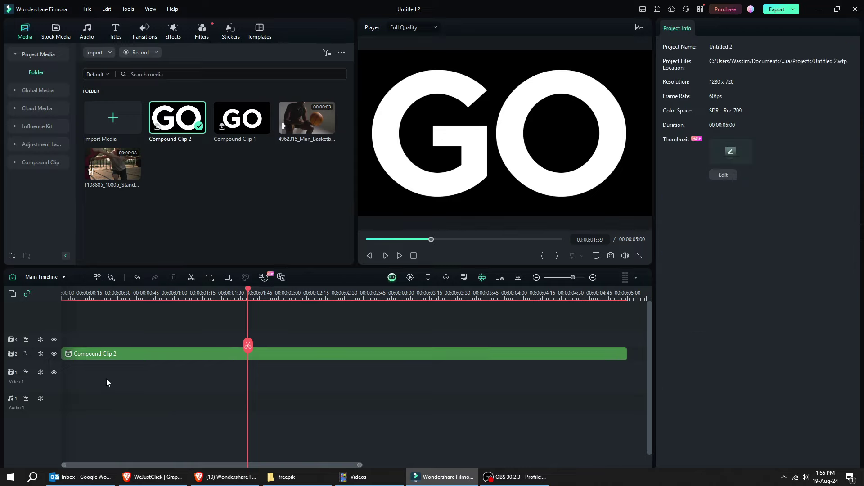
drag(110, 171, 68, 381)
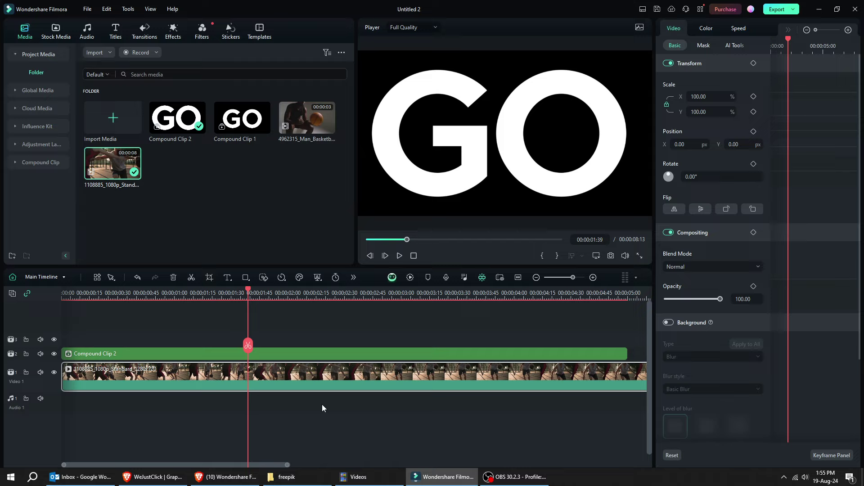
Trim the basketball video to the compound clip's end and set the compound clip's blend mode to Multiply
drag(404, 380, 270, 380)
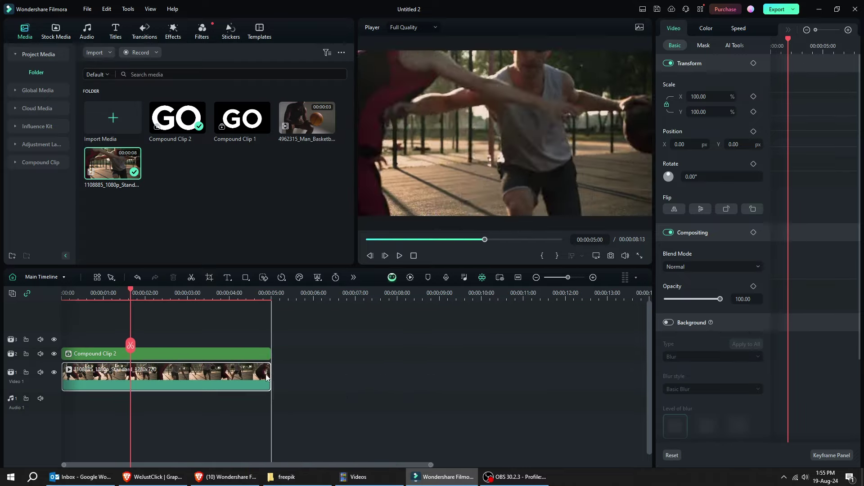
click(168, 353)
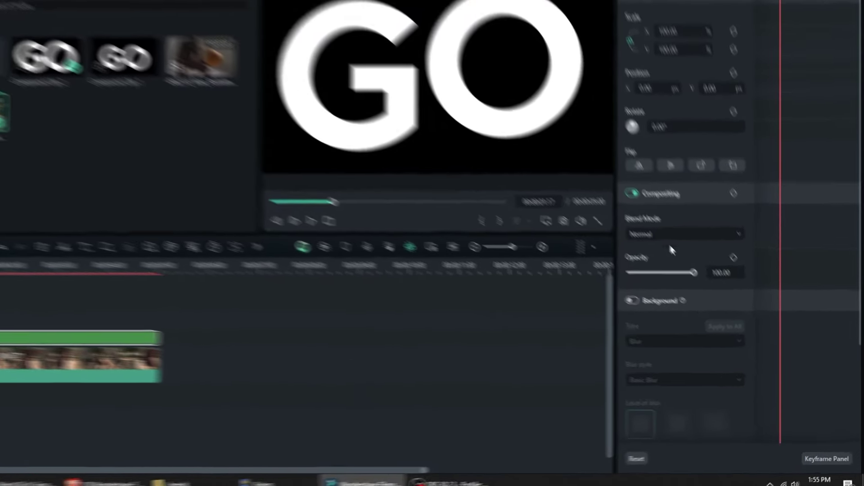
click(670, 234)
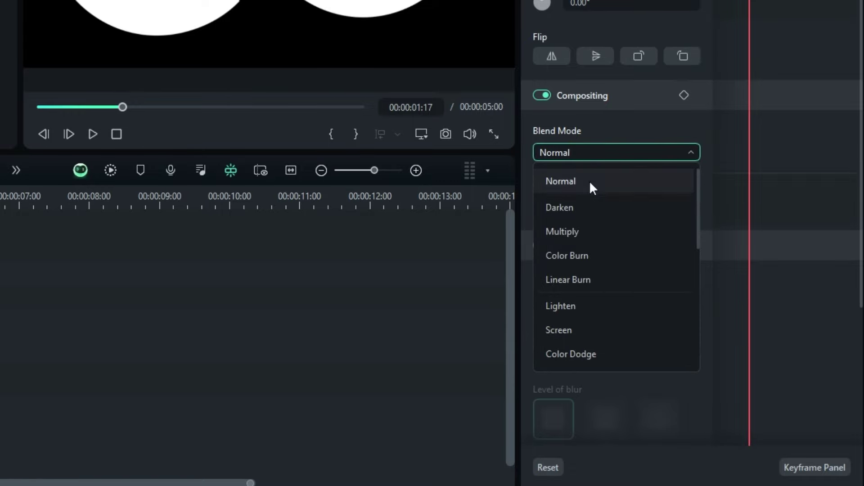
click(567, 241)
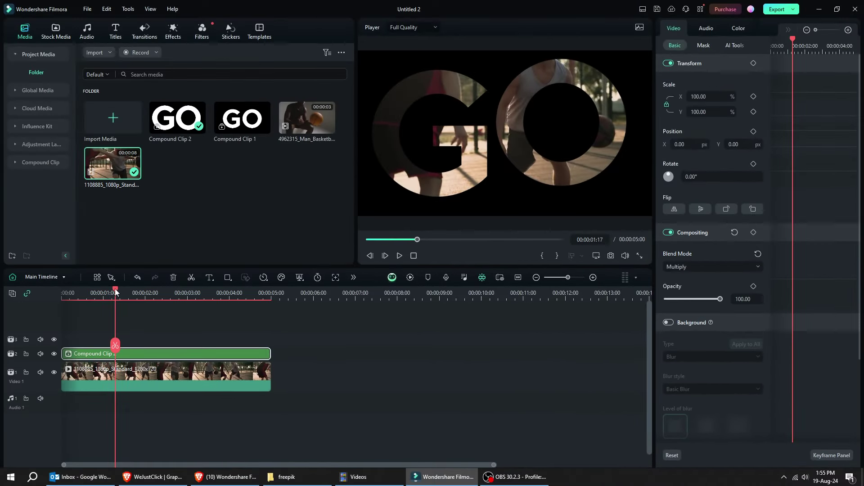
Play back the blended GO title over the basketball video from the start
drag(116, 293, 62, 295)
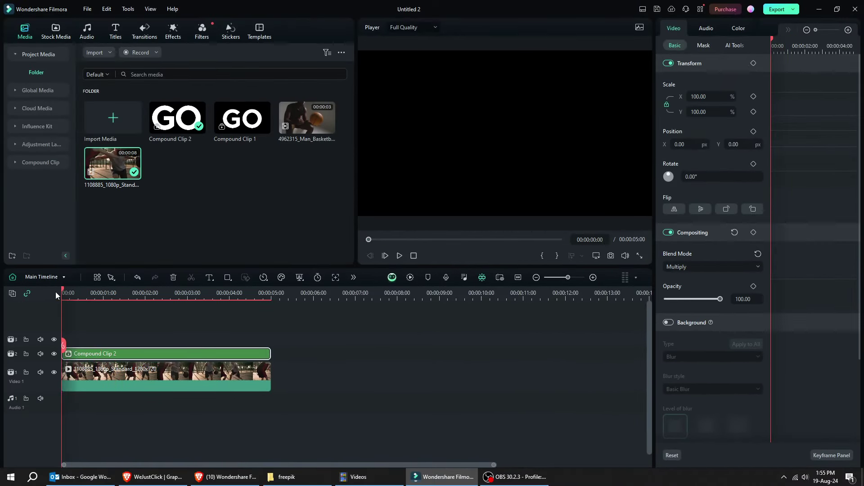
key(space)
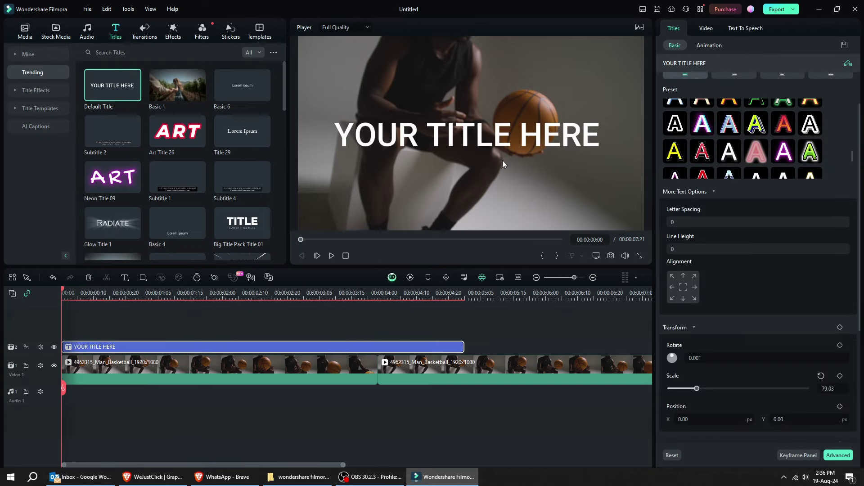
Replace the default title's text with "Push your limits on the court" on two lines and center-align it
double_click(497, 144)
text(Push your limits on the court)
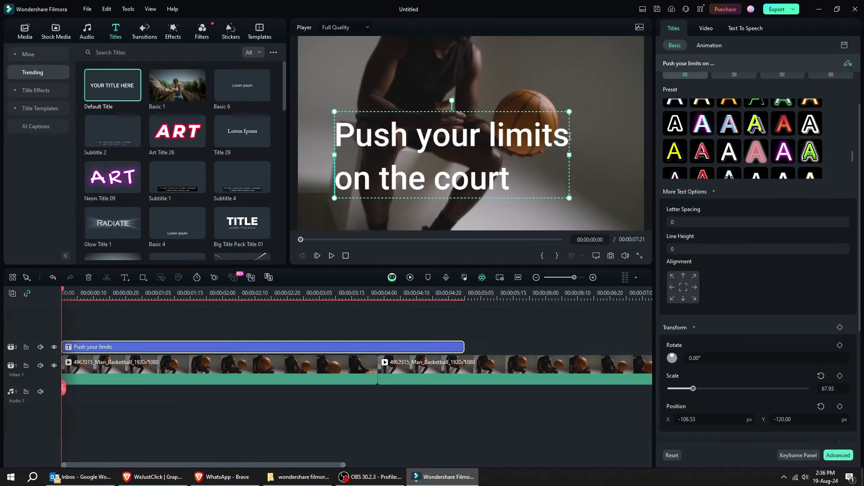
click(733, 128)
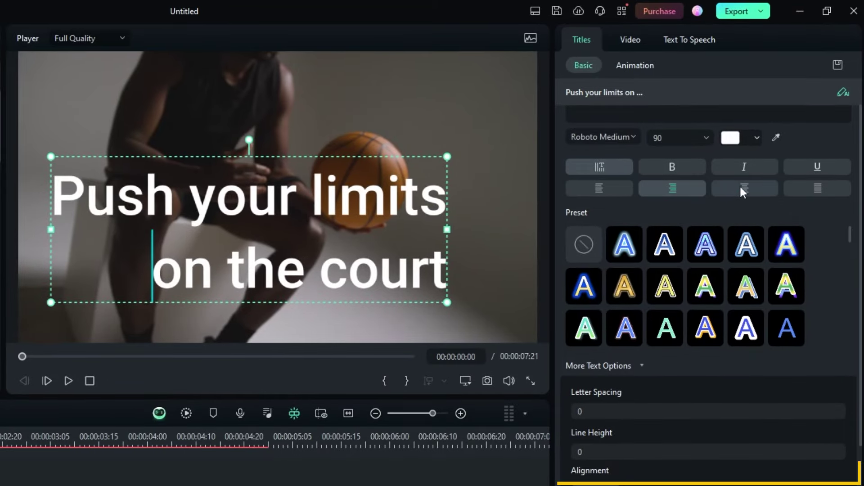
click(742, 191)
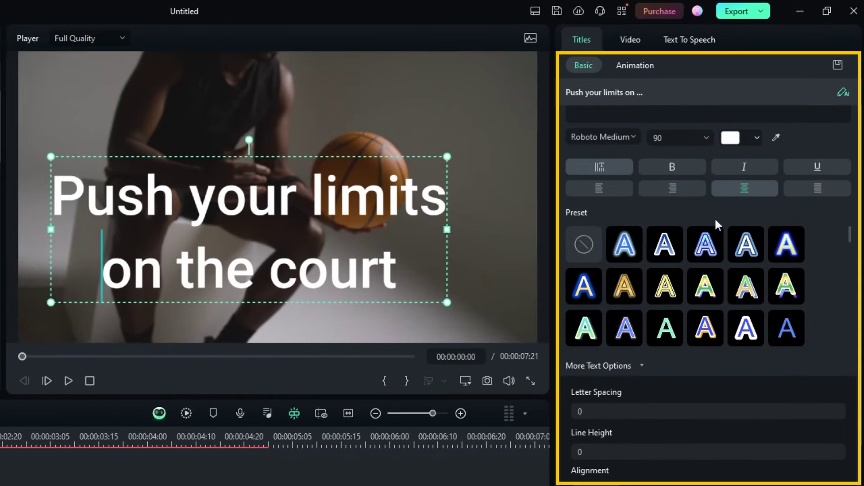
Set the title's line height to -22 and its letter spacing to -8
scroll(662, 463, down, 2)
drag(590, 373, 572, 374)
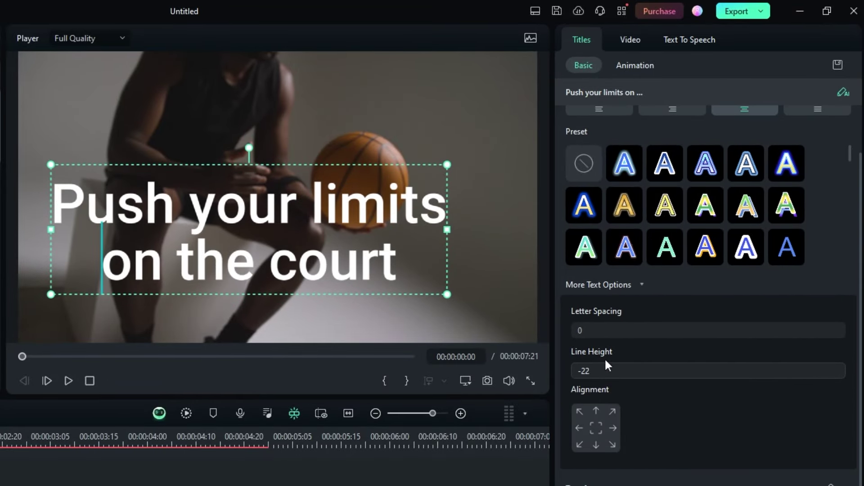
mouse_move(590, 330)
mouse_down()
mouse_move(575, 330)
mouse_move(584, 330)
mouse_up()
Change the title's font to Montserrat Medium
scroll(775, 279, up, 1)
scroll(693, 168, up, 2)
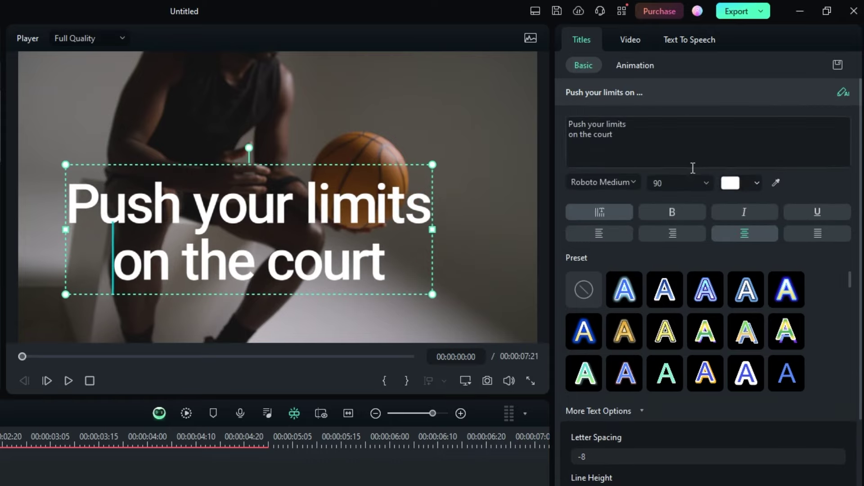
click(627, 182)
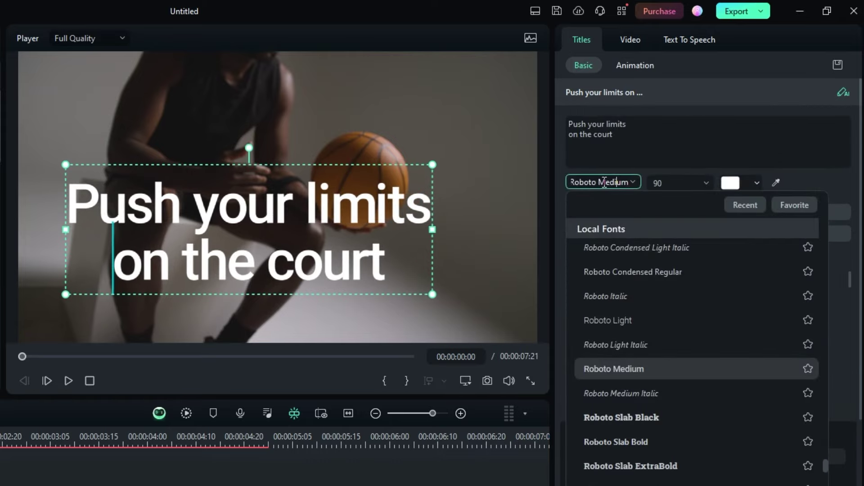
text(montser)
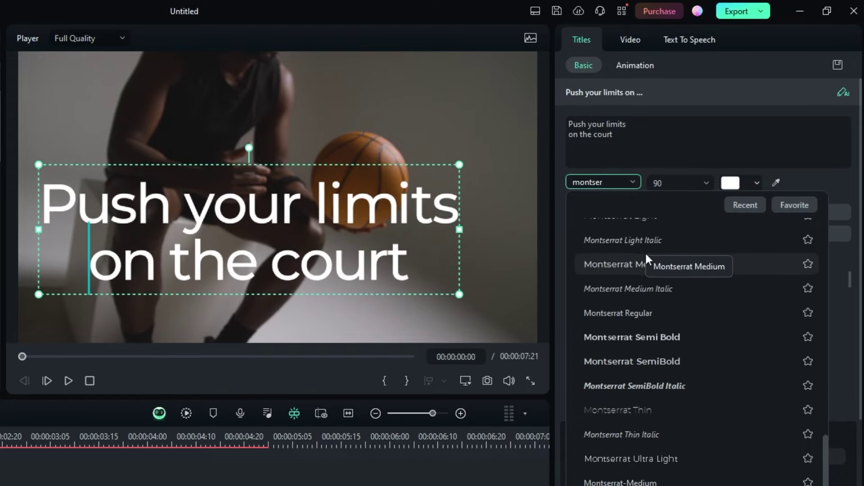
click(647, 259)
Scale the title down to about 47.5 and move it lower in the frame, to about X -44, Y -212.5 px
scroll(647, 263, down, 2)
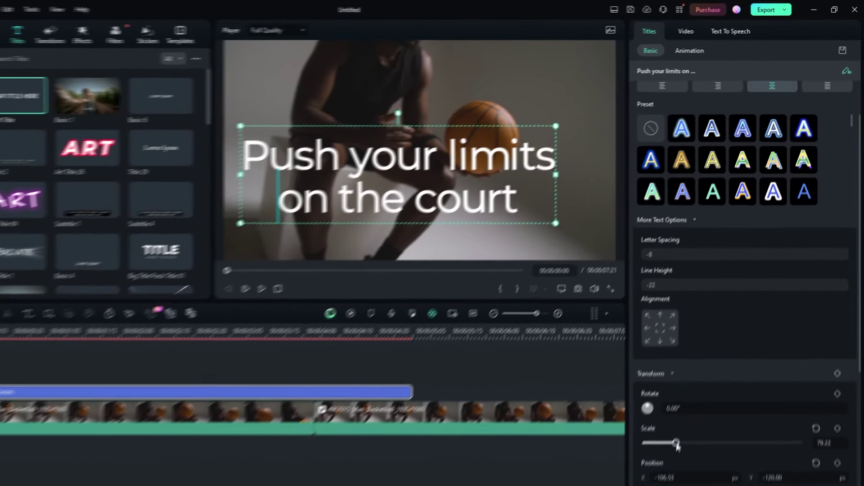
drag(699, 393, 691, 392)
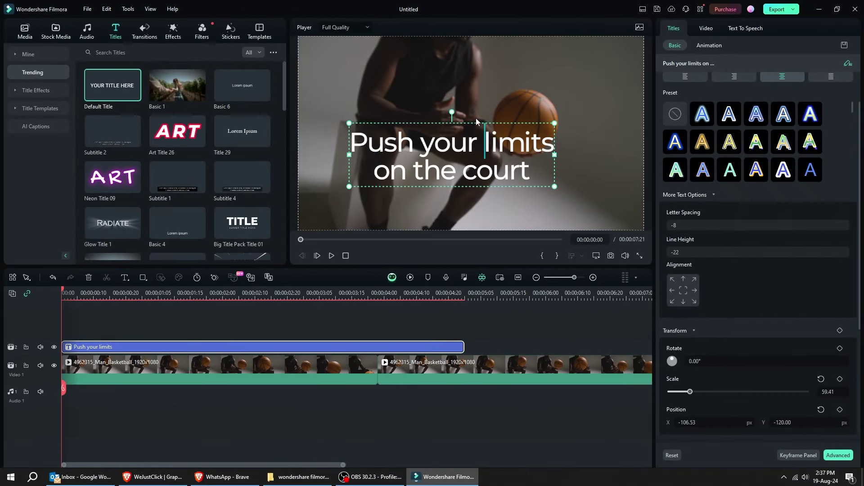
drag(477, 121, 488, 137)
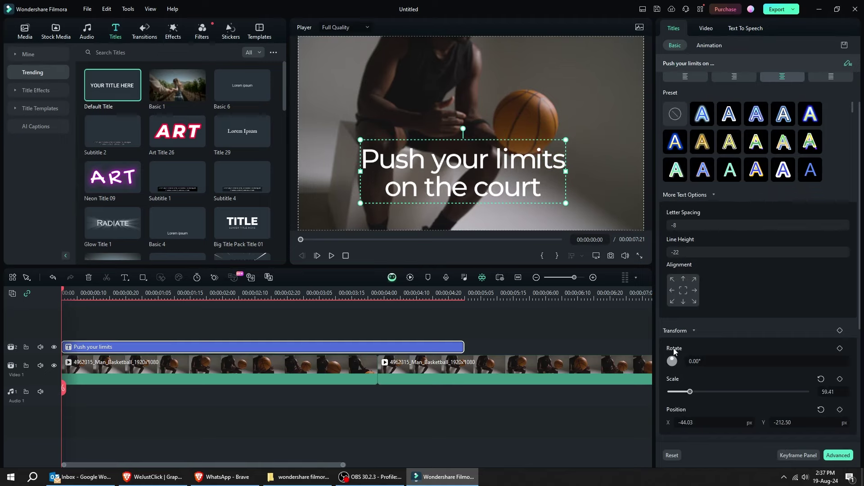
drag(683, 392, 686, 392)
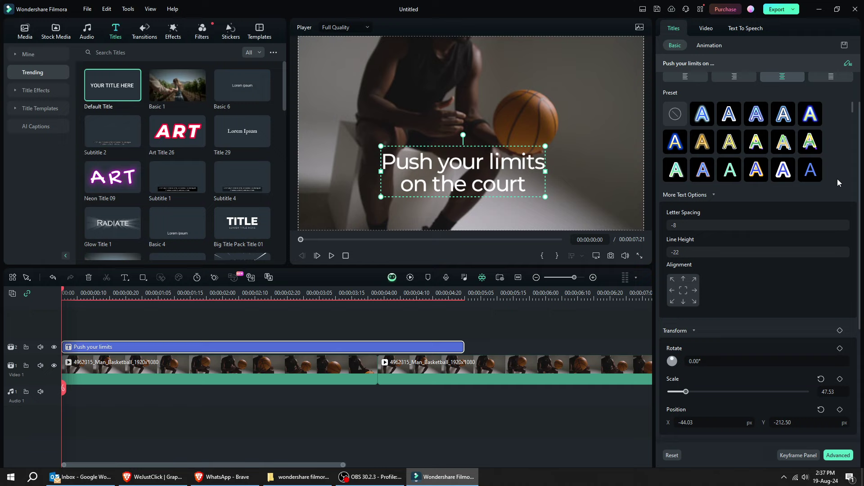
Apply the plain orange-yellow text style preset to the title
scroll(838, 183, up, 3)
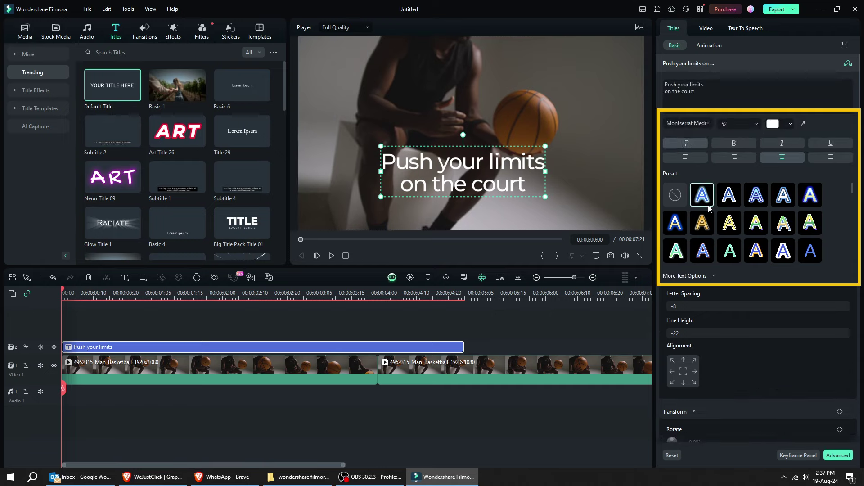
scroll(708, 211, down, 5)
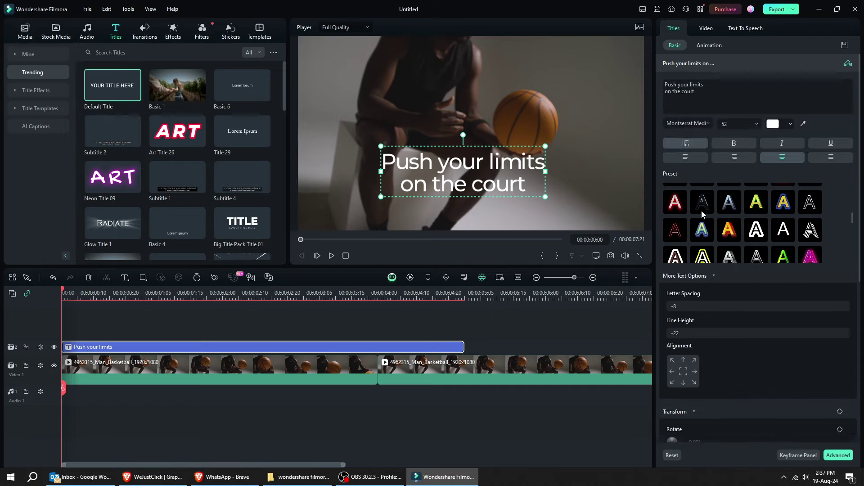
scroll(701, 214, down, 2)
scroll(701, 215, down, 2)
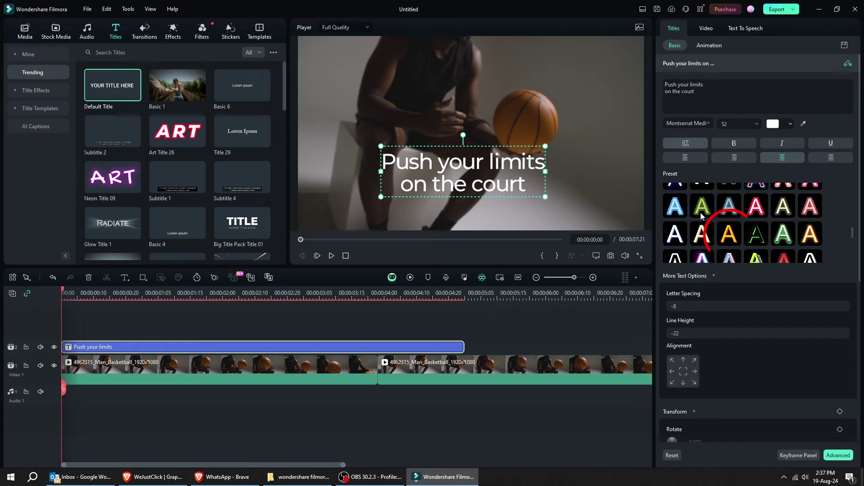
click(723, 238)
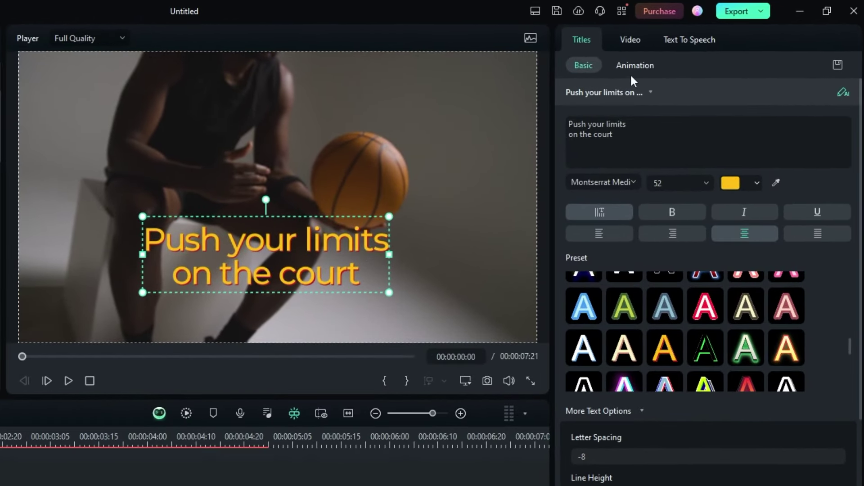
Try the Typewriter and Fade1 entry animations on the title, and apply the Enlarge entry animation
click(705, 46)
click(583, 94)
click(640, 196)
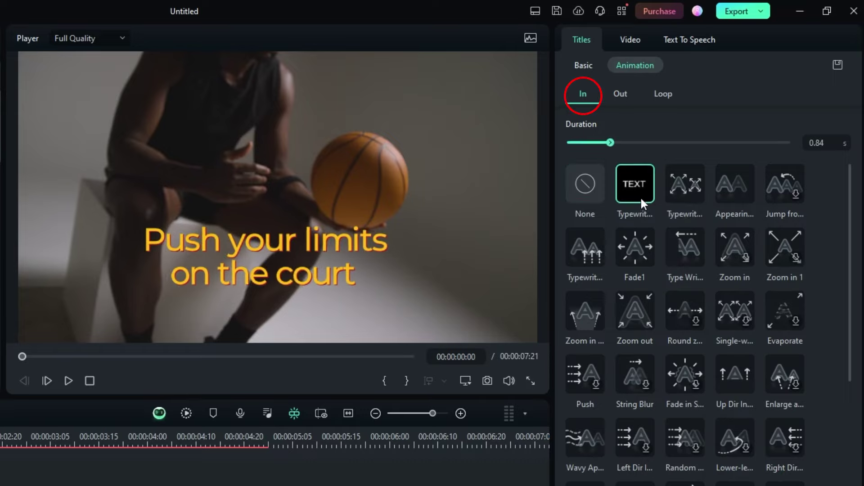
click(681, 190)
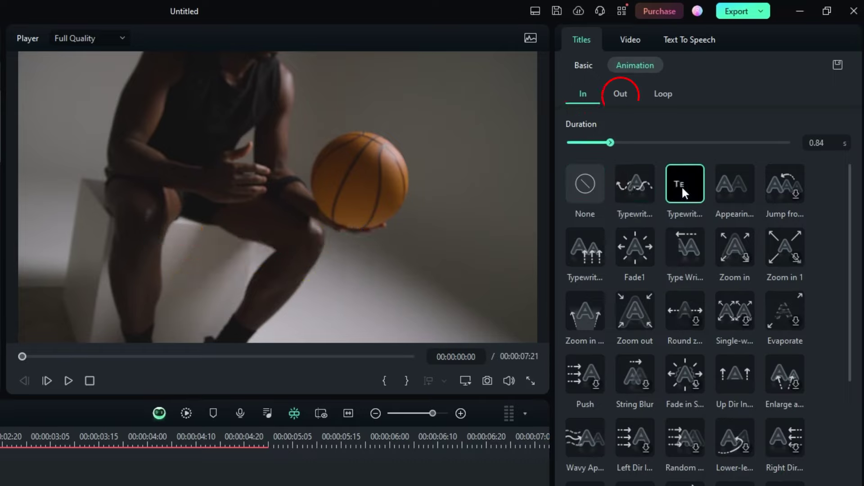
click(635, 247)
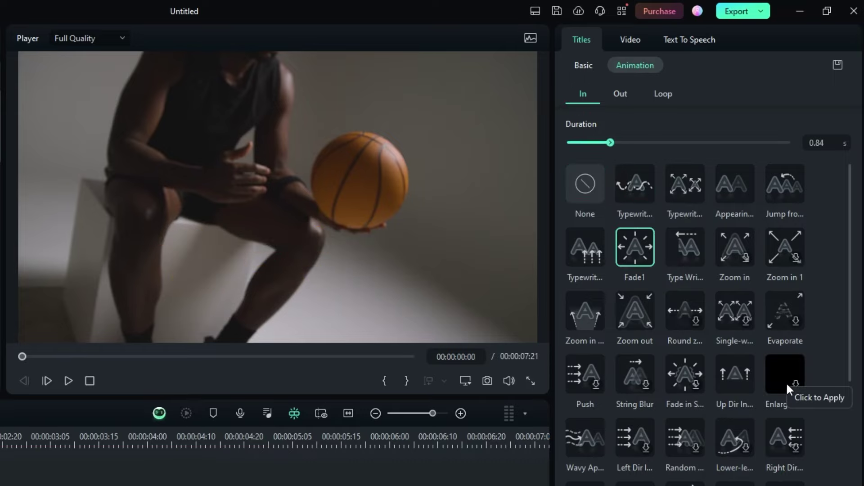
click(786, 381)
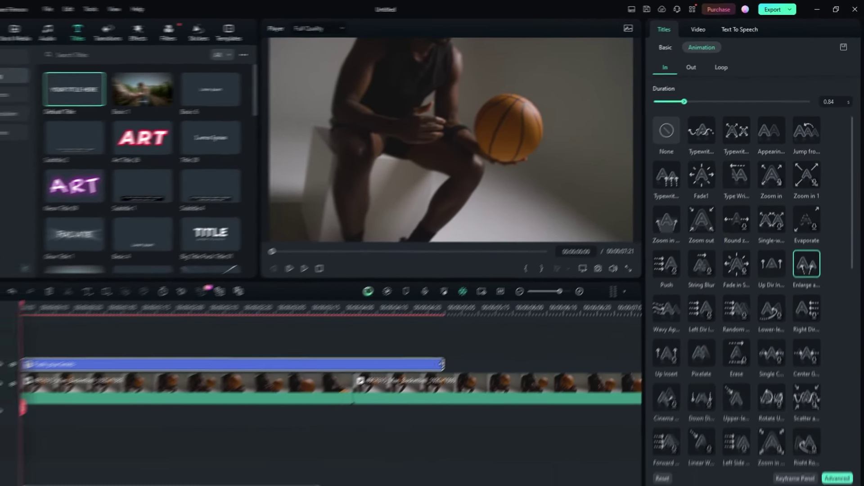
Shorten the title clip to about 2 seconds and play back its entry animation
drag(443, 363, 234, 347)
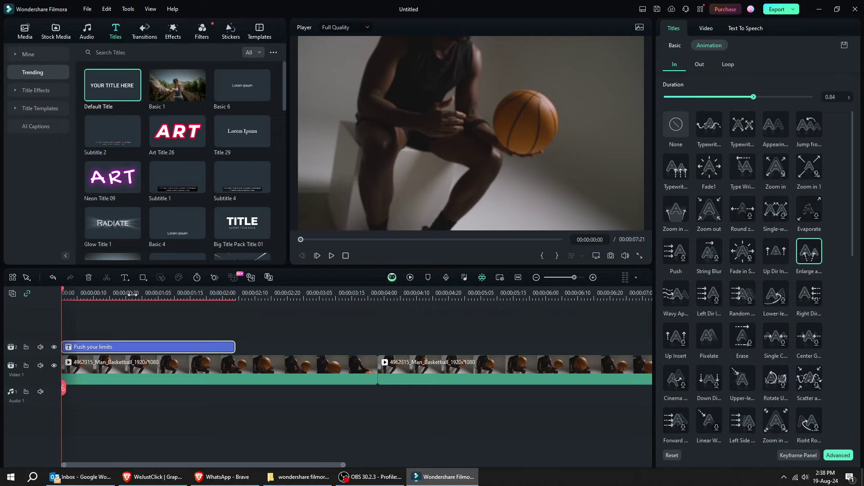
key(space)
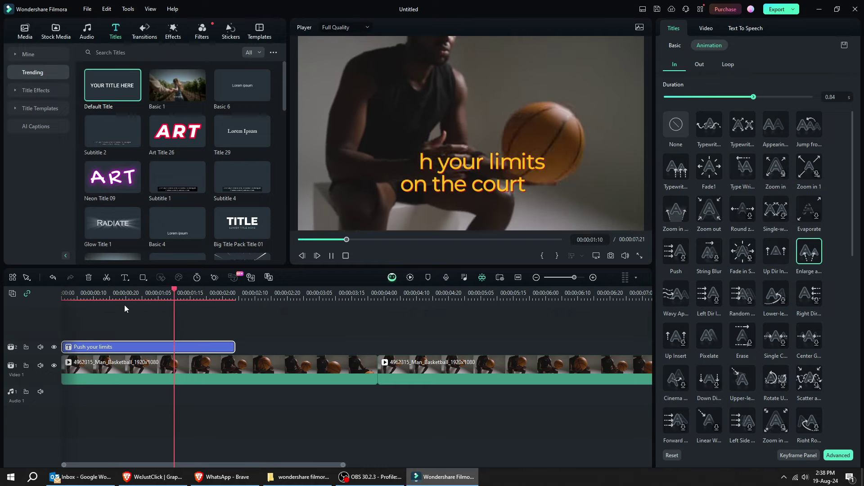
key(space)
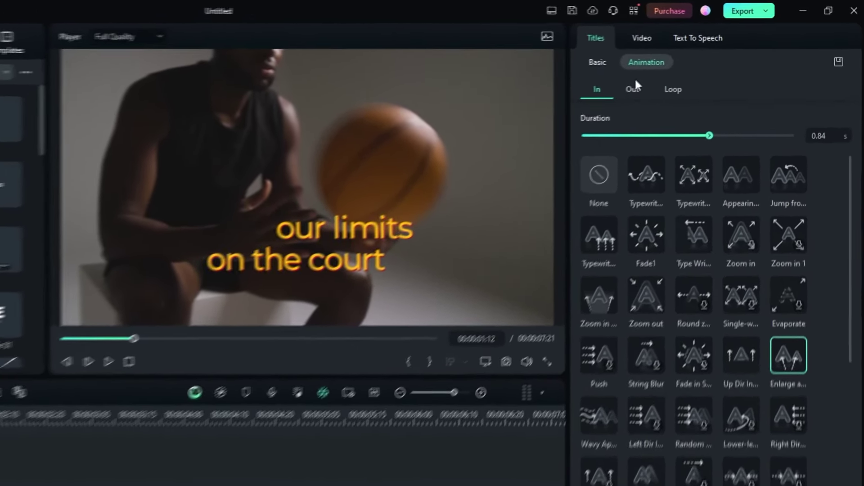
Apply the Erase exit animation to the title and play it back from the start
click(695, 63)
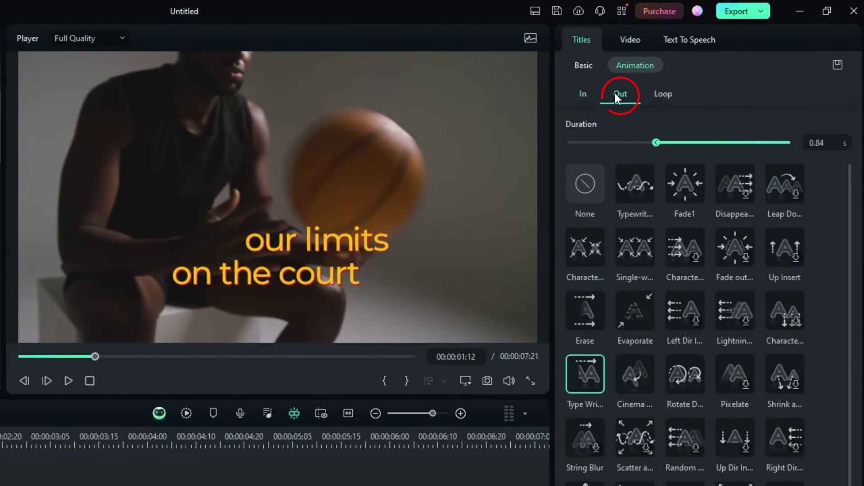
click(590, 314)
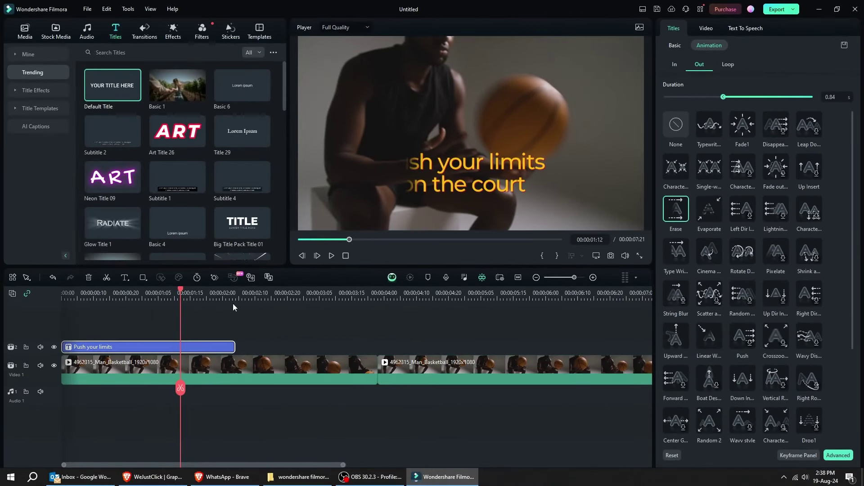
drag(178, 290, 40, 304)
key(space)
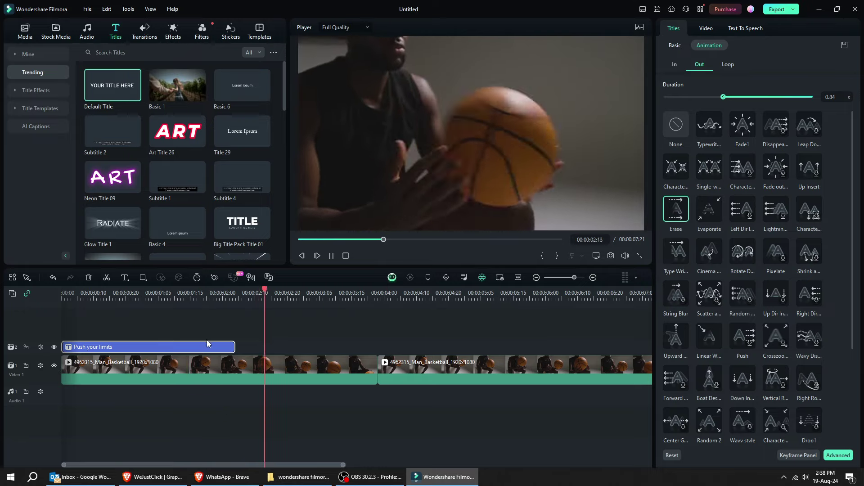
key(space)
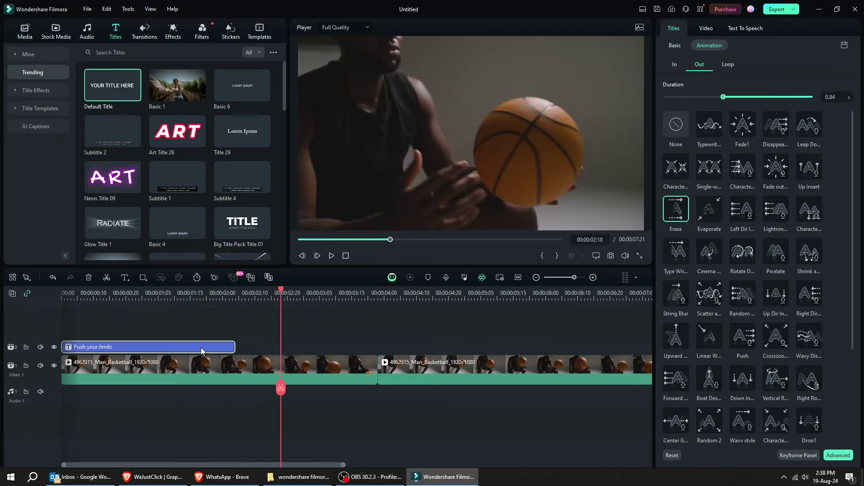
Duplicate the "Push your limits" title at the playhead and replace the copy's text with "Believe in your hustle,"
right_click(201, 351)
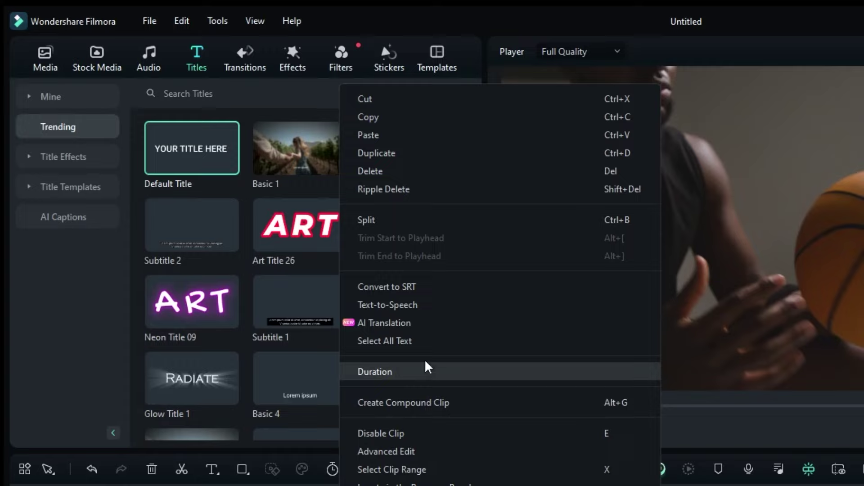
click(423, 153)
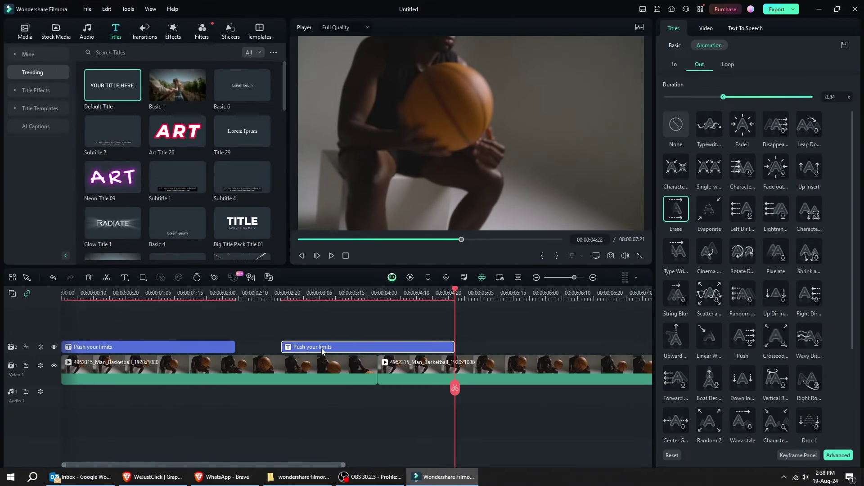
scroll(447, 295, up, 2)
drag(537, 291, 414, 293)
double_click(456, 187)
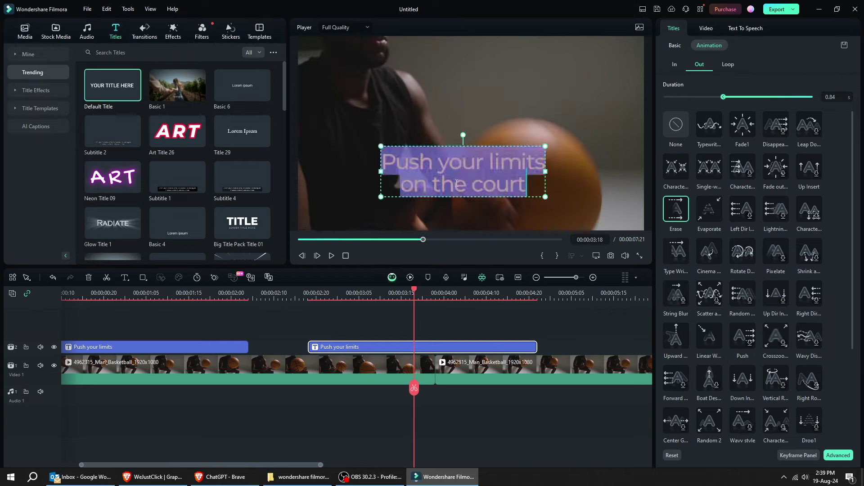
text(Believe in your hustle,)
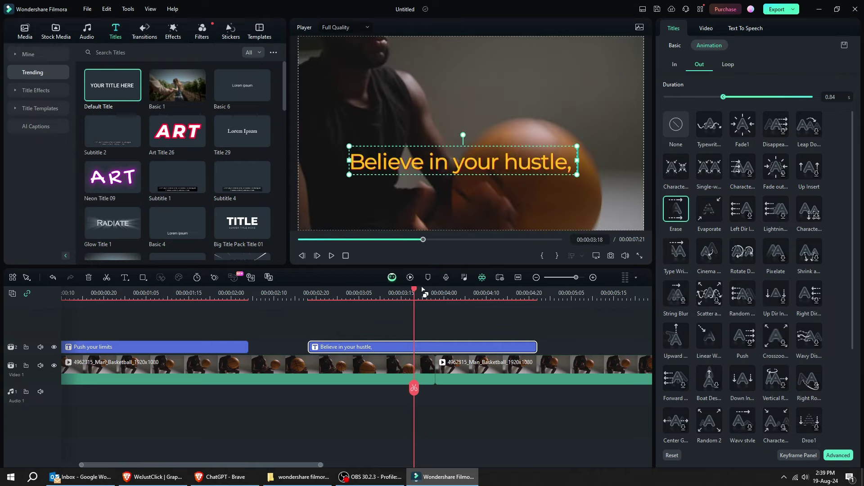
Preview the exit of the "Believe in your hustle," title and shift its clip slightly earlier so it ends at the 00:00:04:18 playhead position
drag(423, 291, 520, 323)
drag(465, 294, 428, 295)
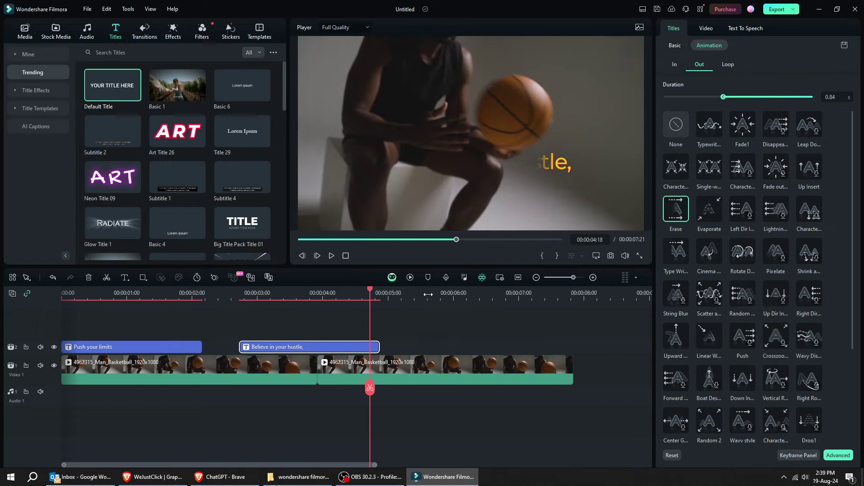
drag(355, 348, 346, 348)
Duplicate the "Believe in your hustle," title, place the copy from about 5 seconds, and replace its text with two lines: "because champions are made", "through relentless effort."
right_click(343, 347)
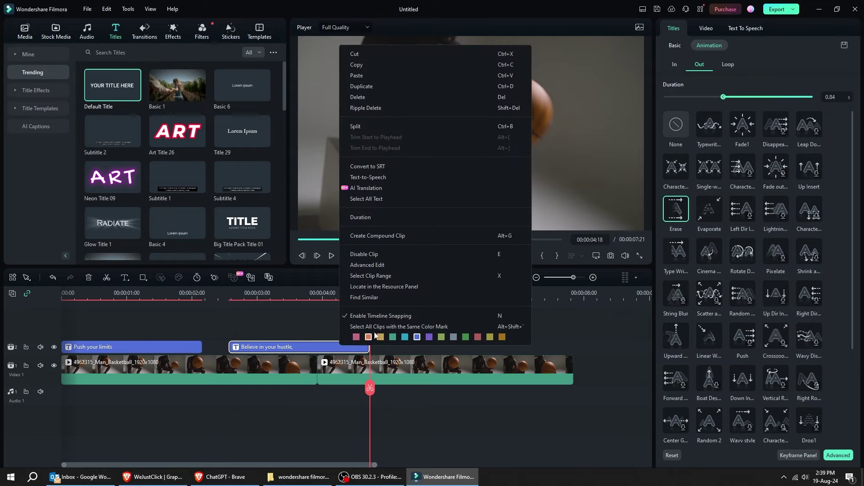
click(391, 86)
drag(403, 349, 429, 351)
drag(511, 295, 448, 294)
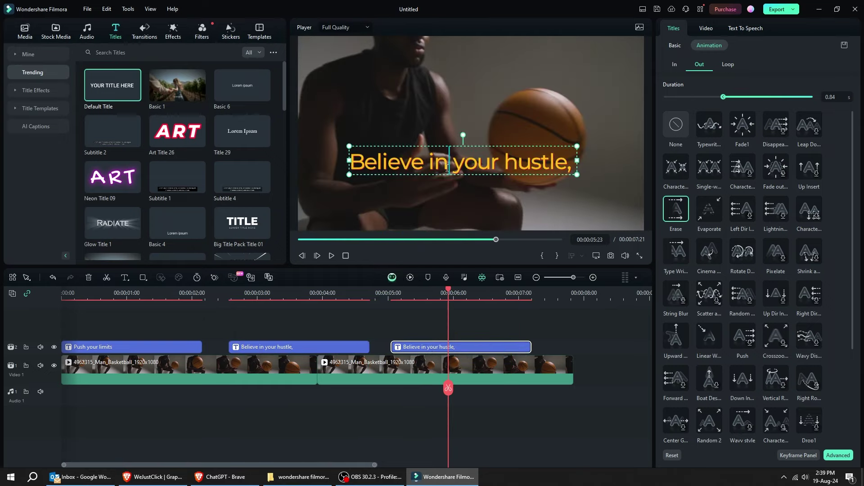
key(ctrl+a)
key(ctrl+v)
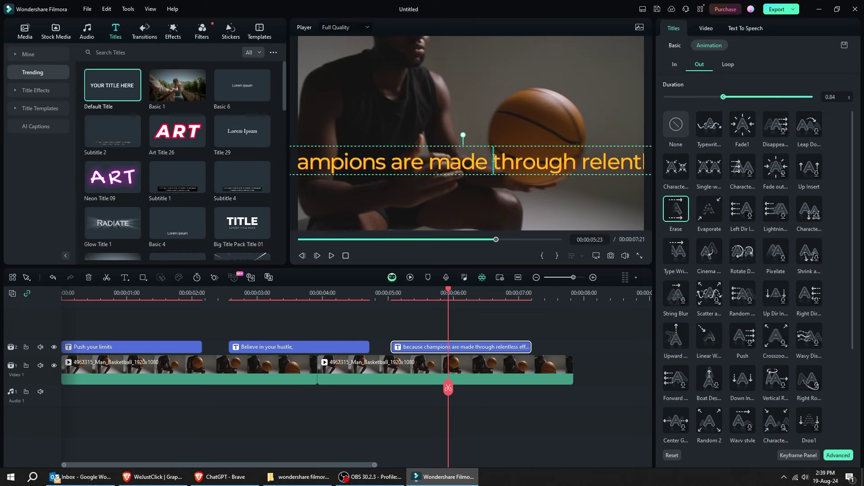
key(Return)
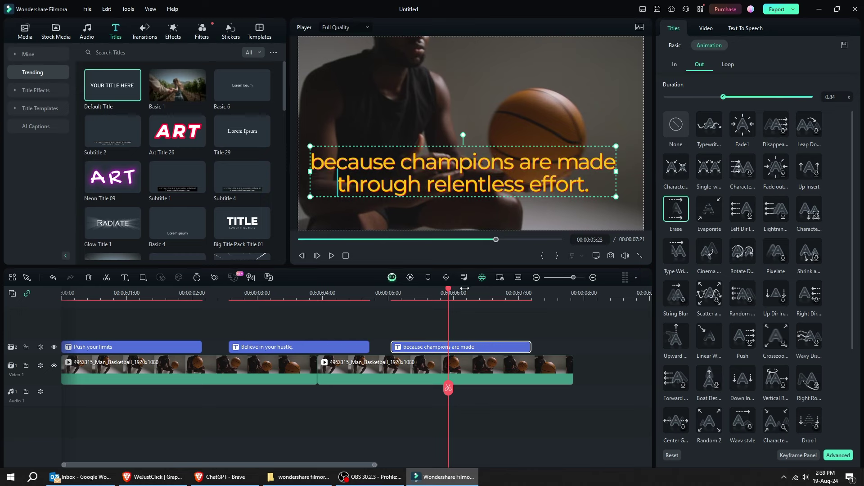
Play back the title sequence from the start and extend the last title to end at about 7.4 seconds
drag(455, 290, 67, 342)
key(space)
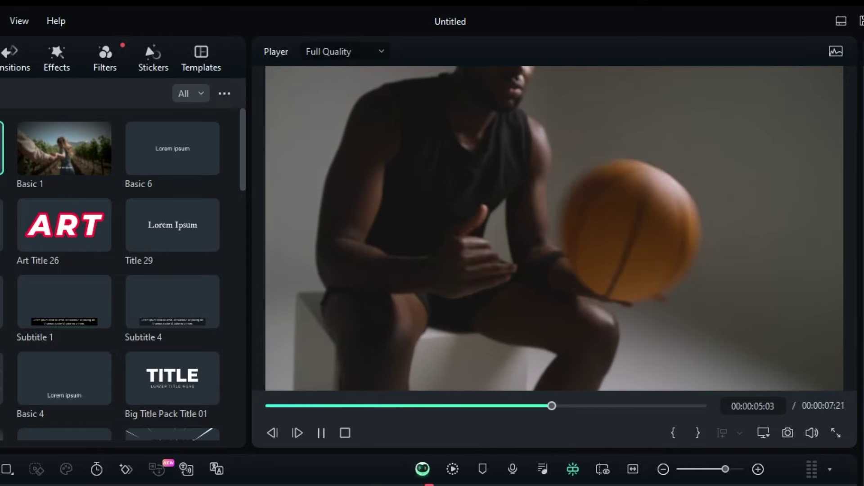
key(space)
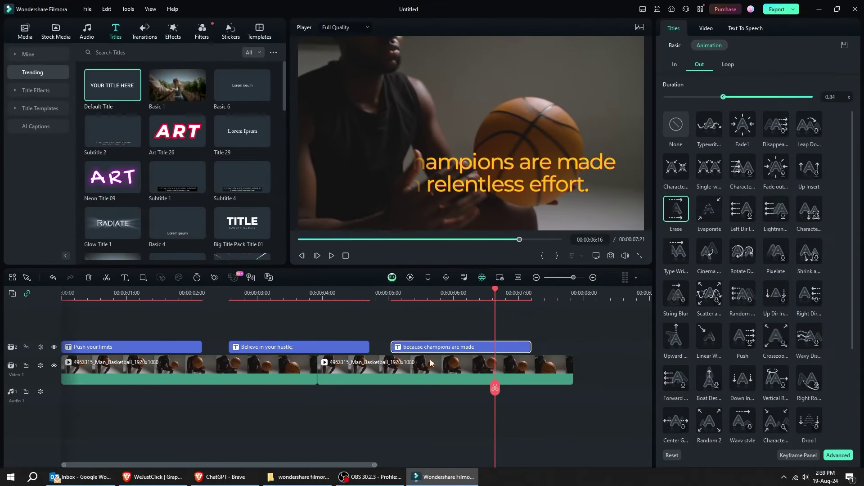
mouse_move(530, 342)
mouse_down()
mouse_move(573, 346)
mouse_move(544, 346)
mouse_up()
key(space)
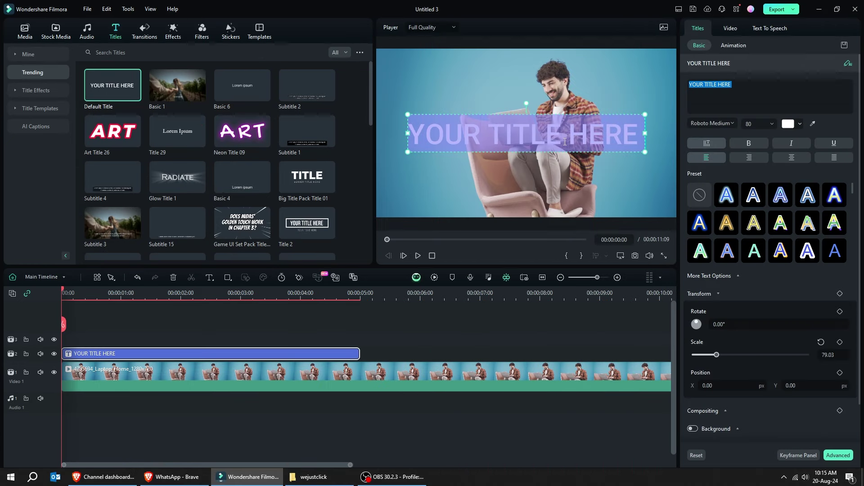
Enter "Motivation" as the title text over the laptop video and set its font to Montserrat Semi Bold
text(Mot)
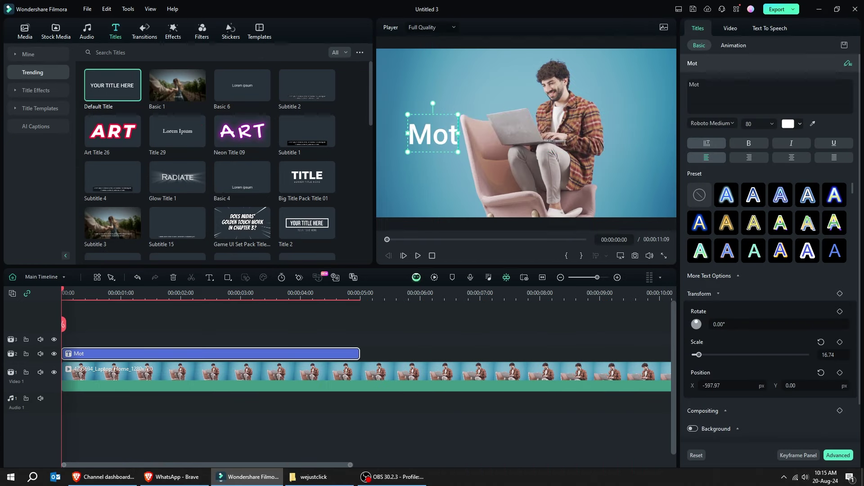
text(ivation)
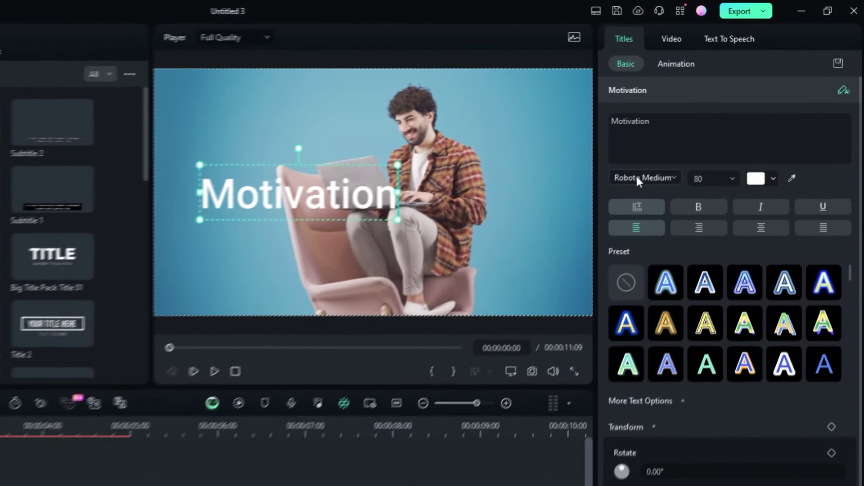
click(637, 179)
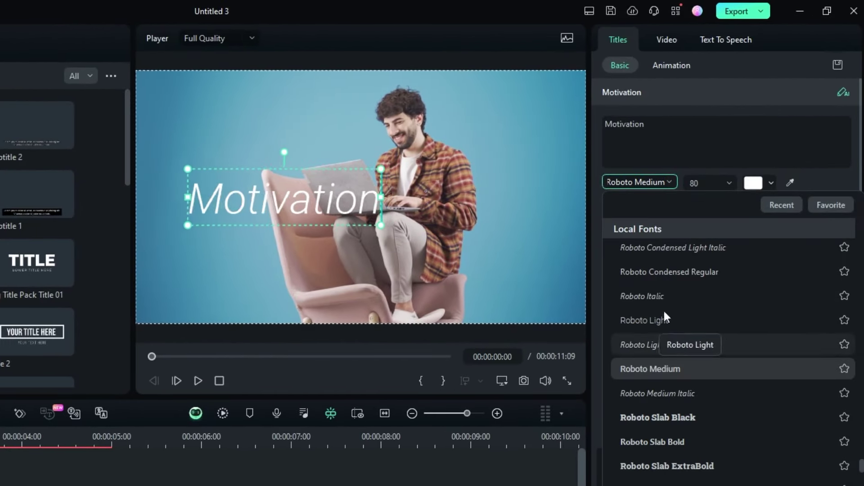
text(montser)
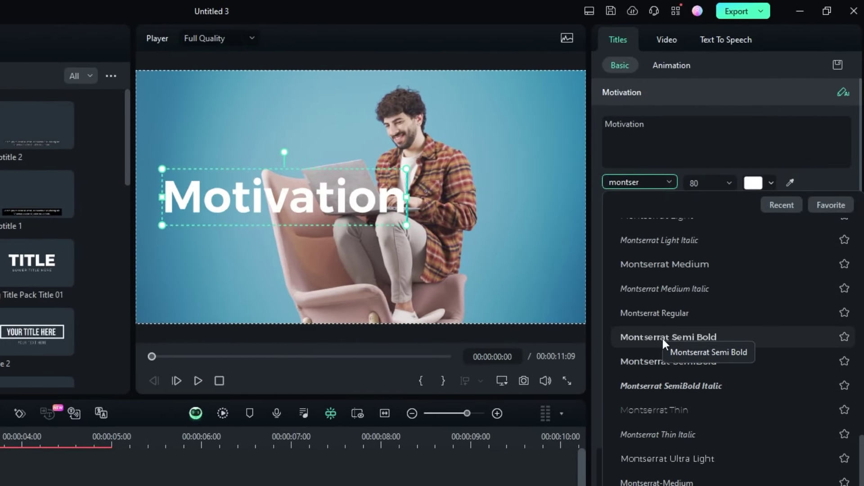
click(663, 339)
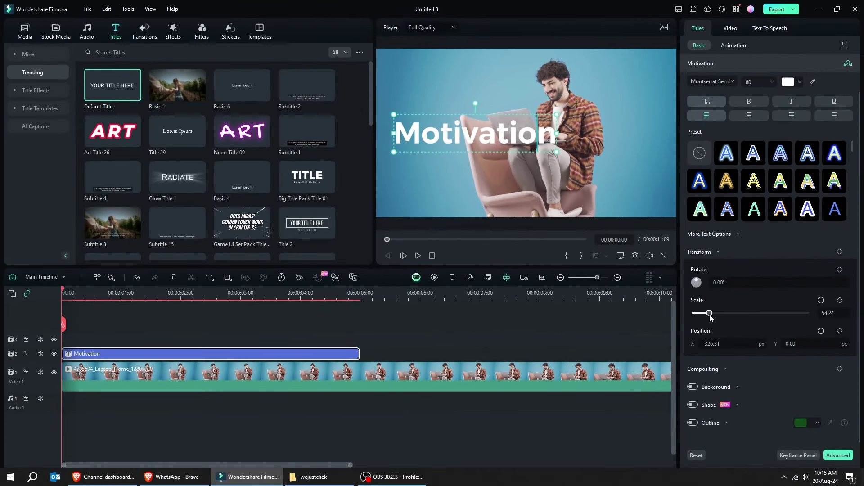
Reduce the title to font size 45 and scale 30.53, and enable its background
drag(684, 366, 679, 370)
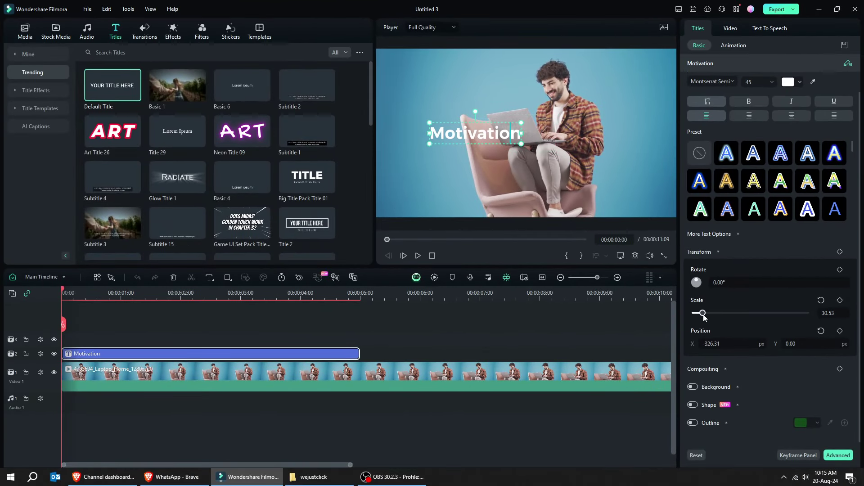
click(693, 387)
scroll(730, 385, down, 3)
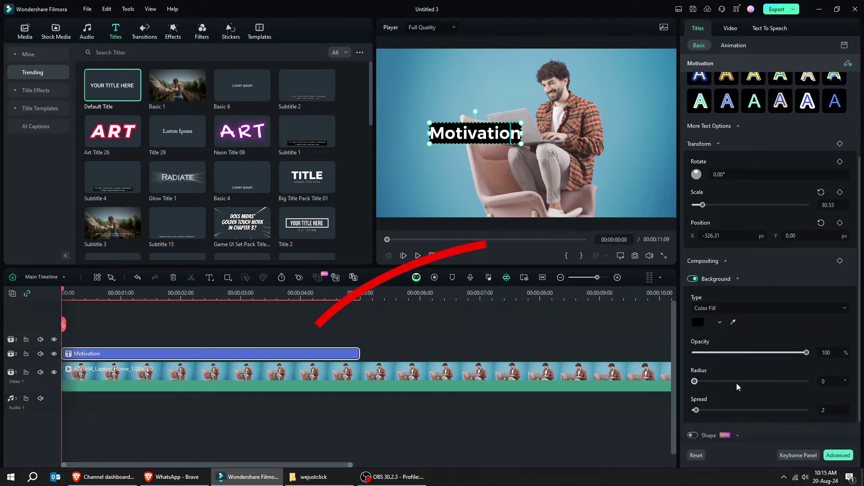
Try pink and orange fill colors for the title background
click(719, 292)
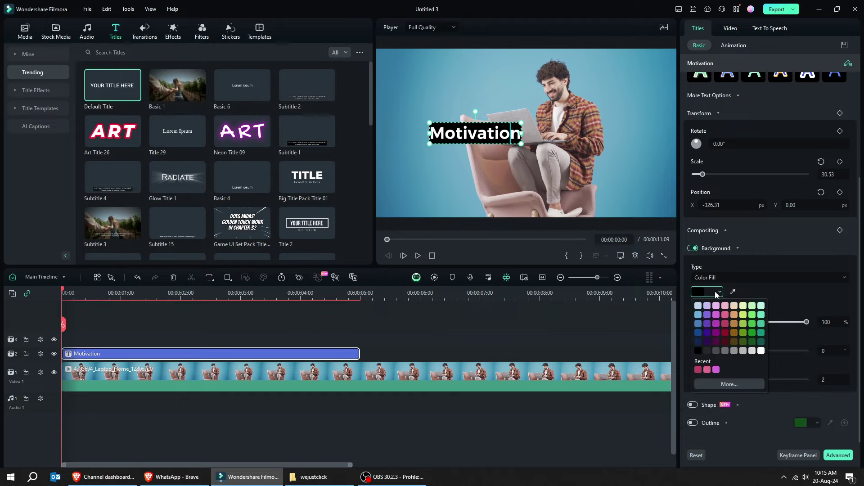
click(726, 315)
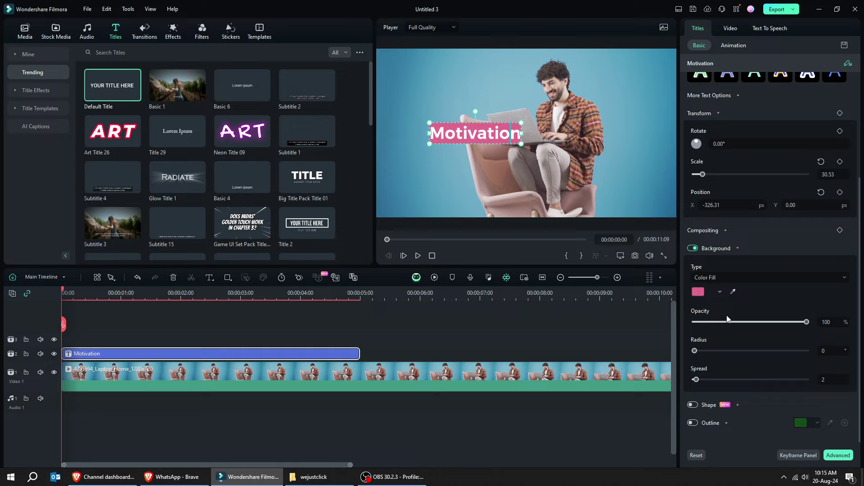
click(719, 292)
click(736, 332)
click(720, 291)
click(734, 314)
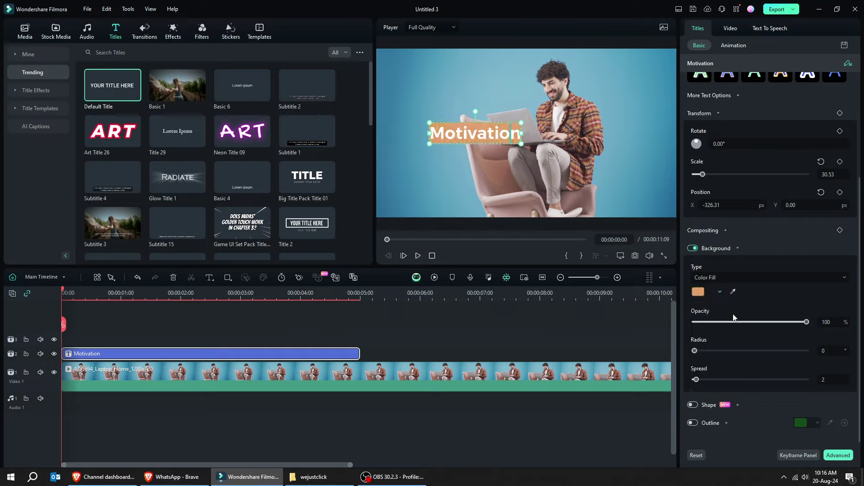
Fill the title background with dark blue, with a corner radius of 7 and a spread of 24
click(721, 292)
click(699, 333)
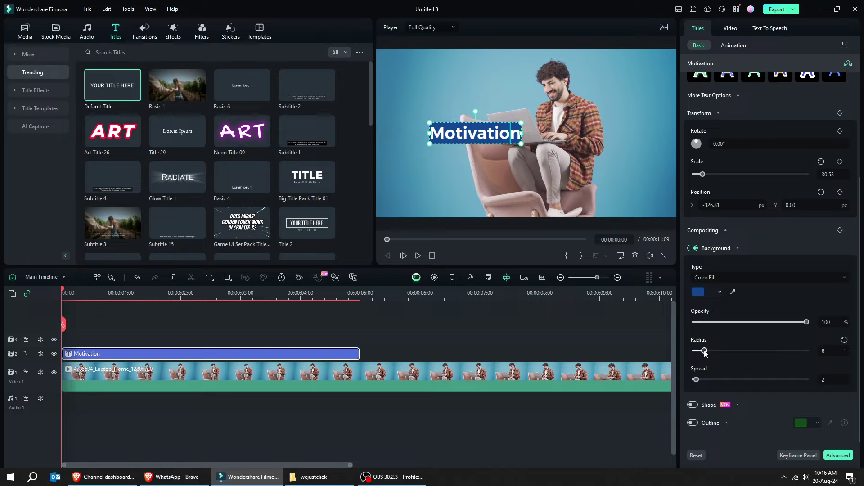
drag(698, 381, 722, 382)
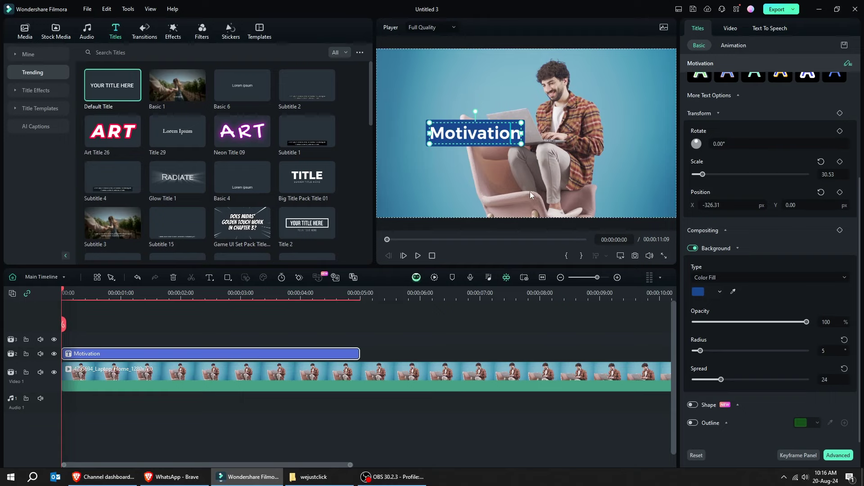
click(516, 190)
click(468, 139)
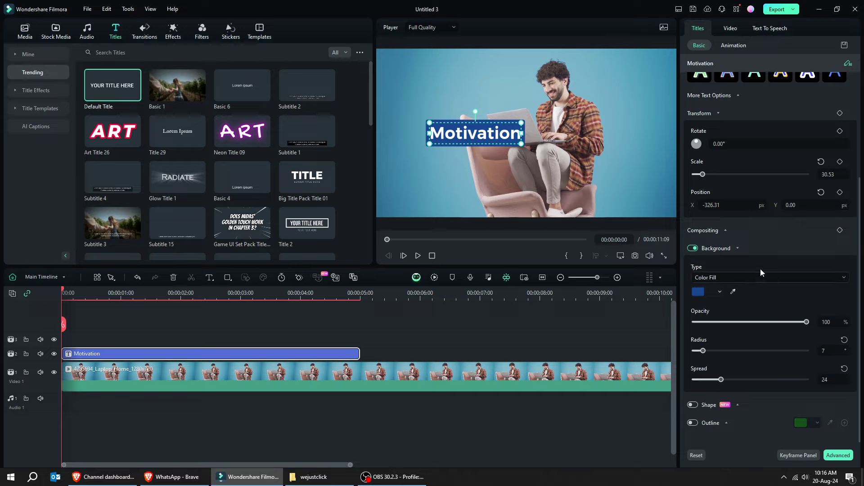
Reduce the title's scale to 27.32 and move it to the lower left of the video frame, at X -519.18, Y -296.49
drag(703, 175, 704, 176)
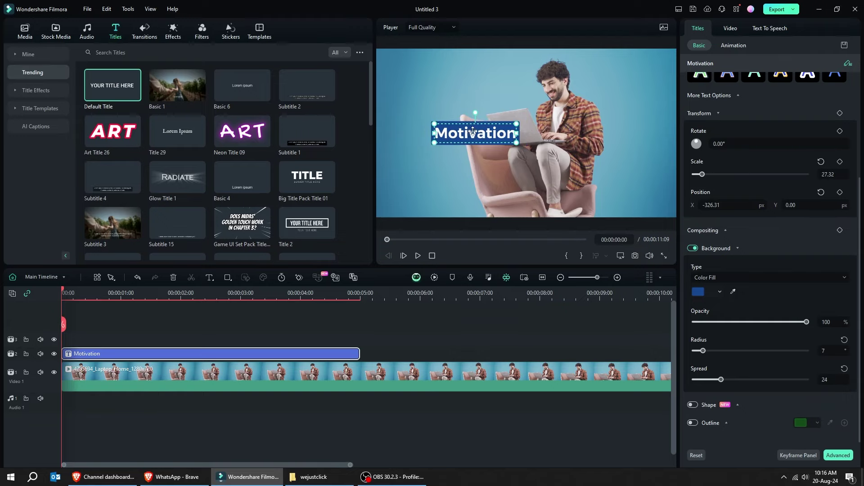
drag(472, 131, 442, 178)
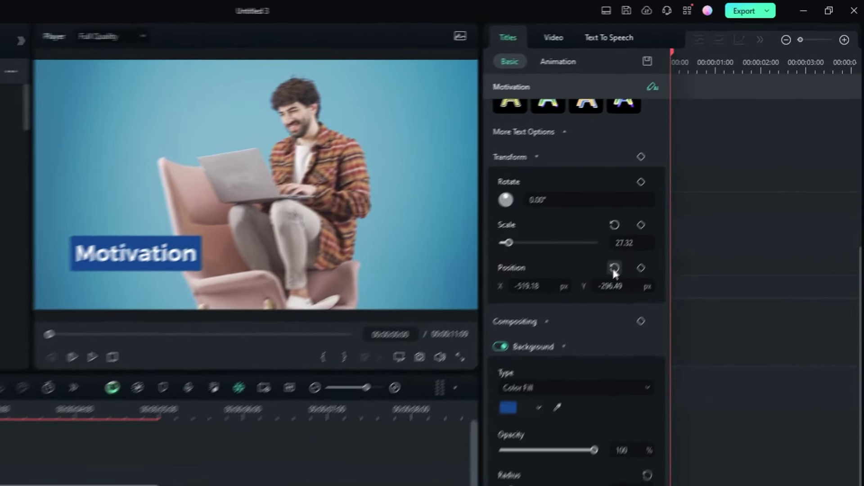
Add position keyframes to the title at the clip's start and at 00:00:00:16
click(703, 192)
click(626, 285)
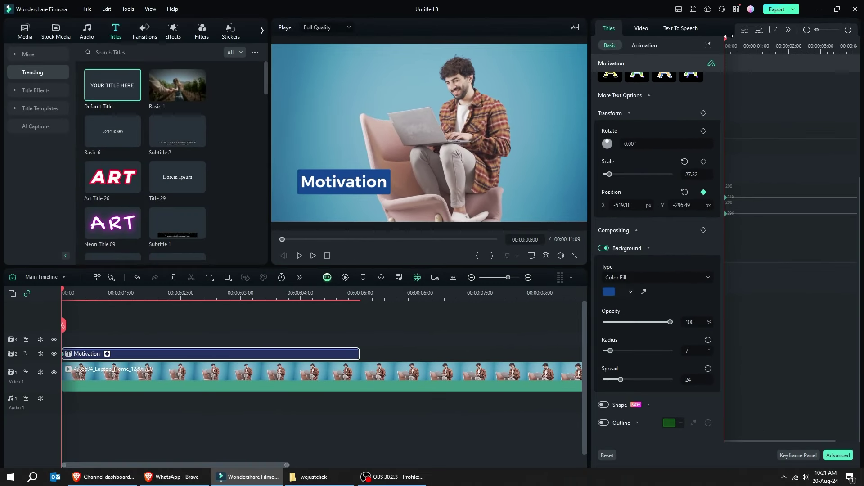
drag(729, 40, 746, 45)
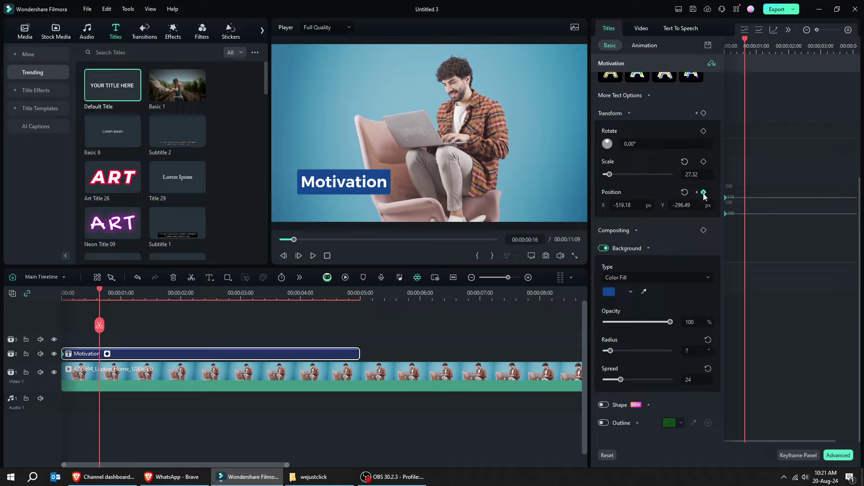
click(704, 193)
Set the first position keyframe's X to -1272.18, outside the frame, and play back the slide-in
click(725, 200)
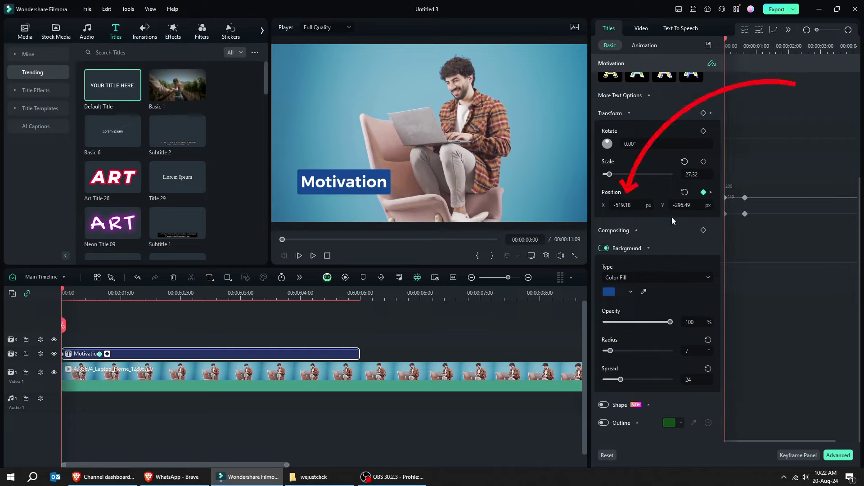
drag(634, 206, 385, 206)
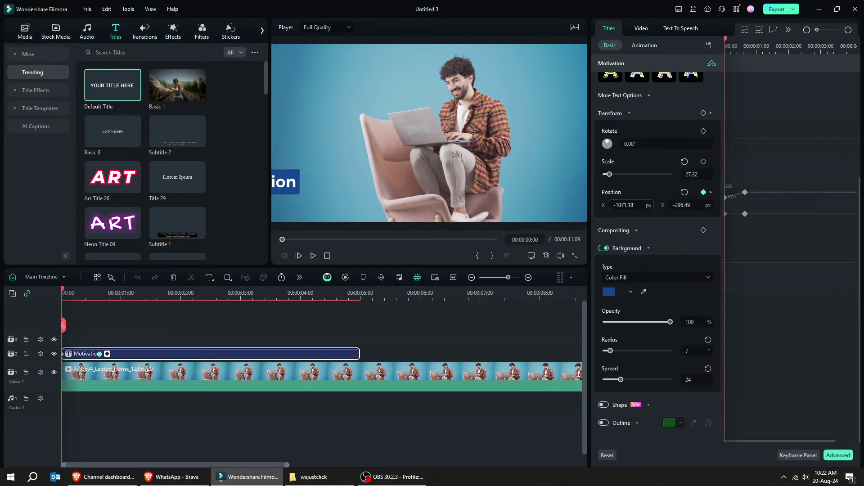
drag(527, 206, 499, 205)
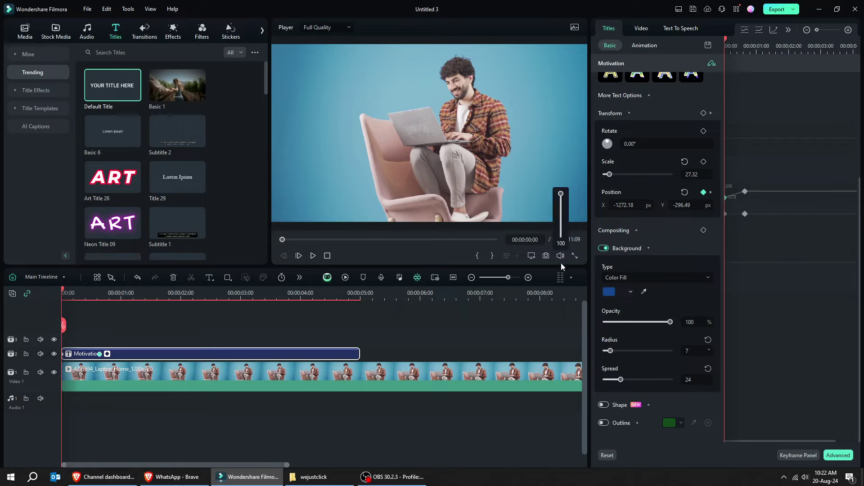
key(space)
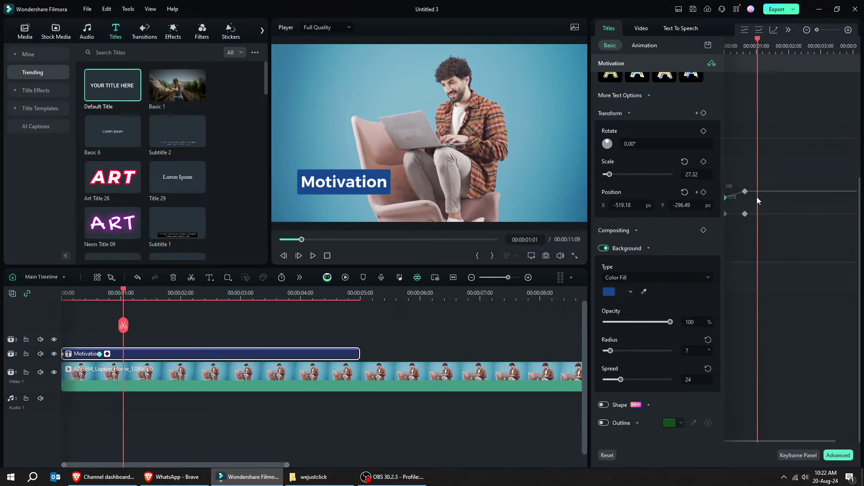
Apply easing to the position keyframe at 00:00:00:16 and play back the slide-in from the start
click(745, 192)
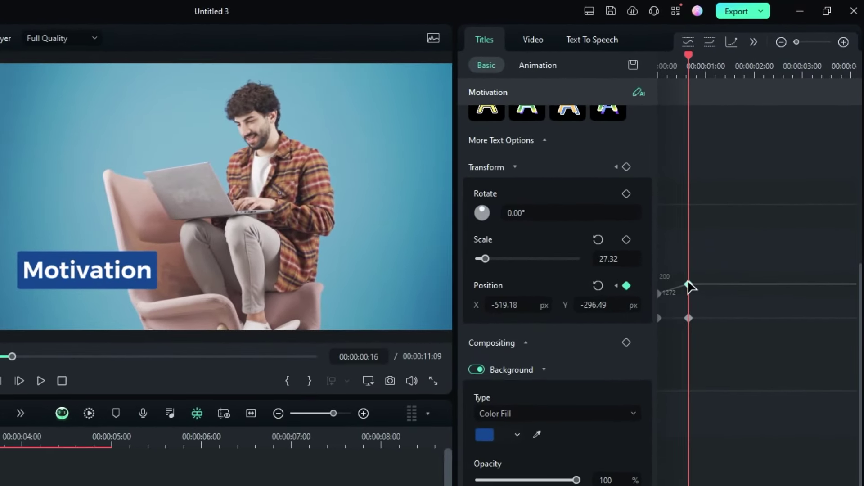
right_click(689, 287)
click(727, 415)
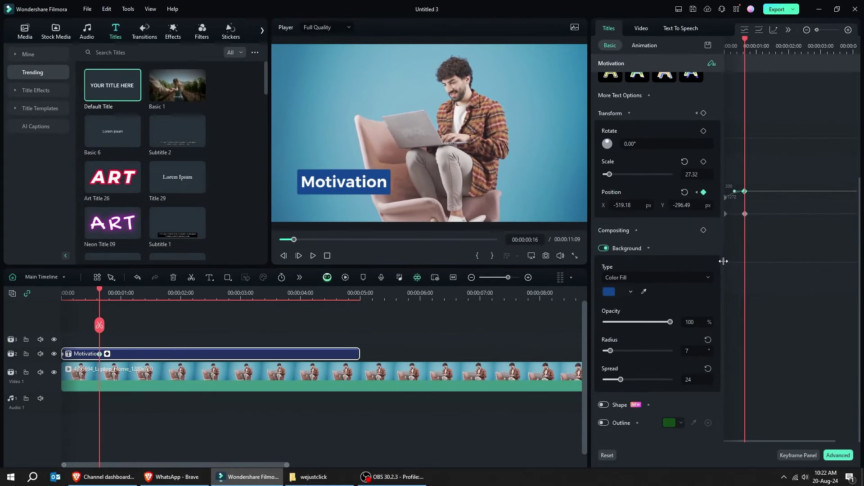
drag(723, 261, 705, 262)
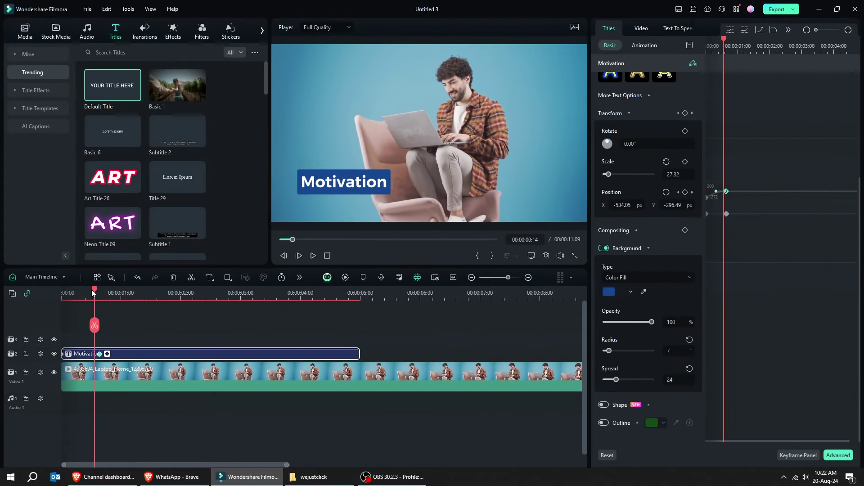
drag(103, 293, 45, 301)
key(space)
key(space)
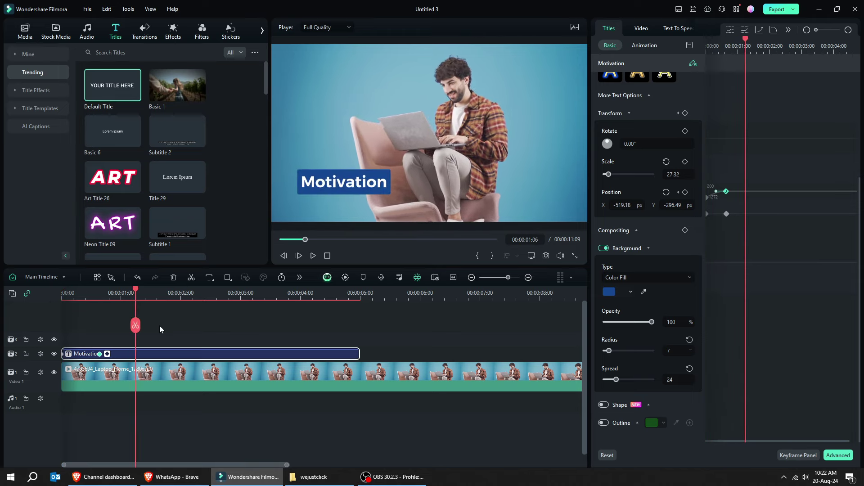
Move the title's second position keyframe to just before 1 second and play back the slower slide-in from the start
drag(725, 183, 741, 215)
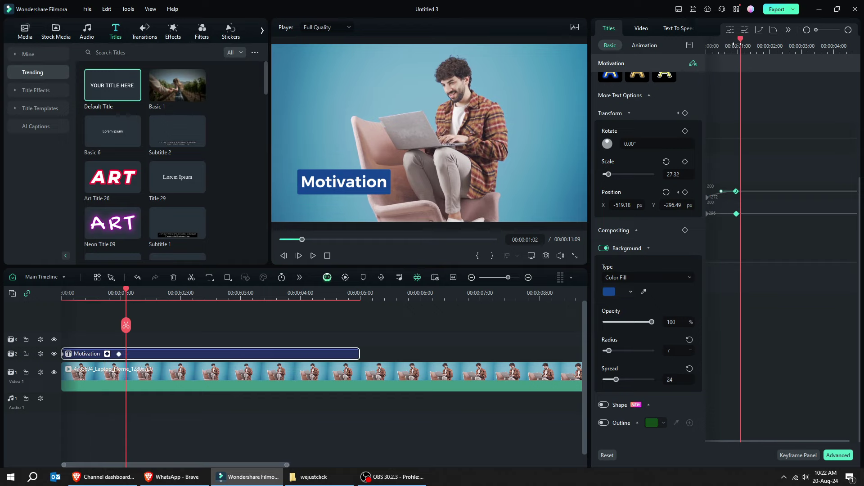
drag(737, 44, 703, 68)
key(space)
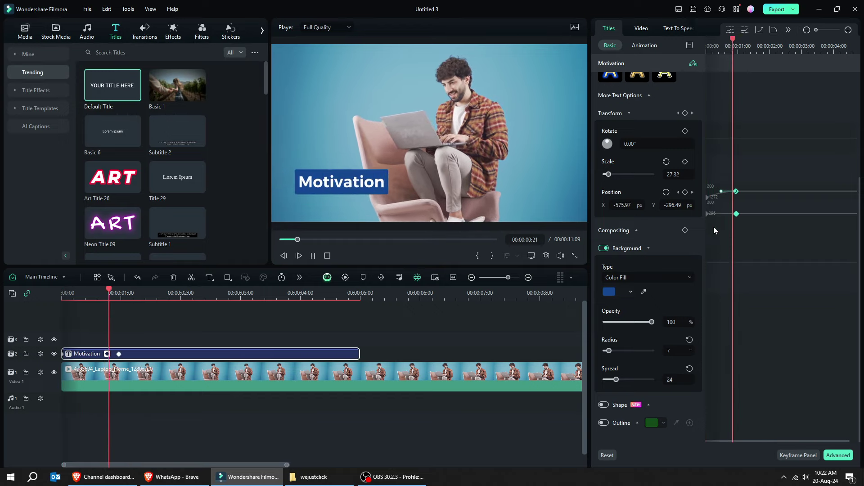
Add a position keyframe to the title at 00:00:02:16 and trim the clip's end to 00:00:03:08
key(space)
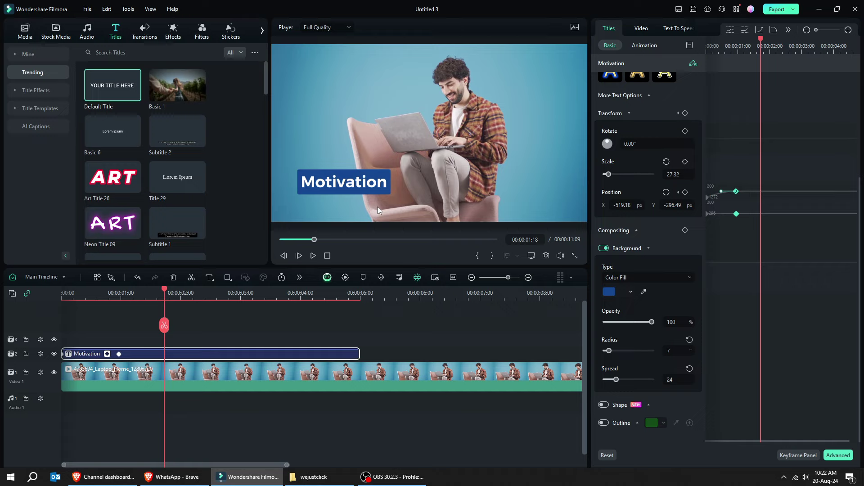
click(728, 241)
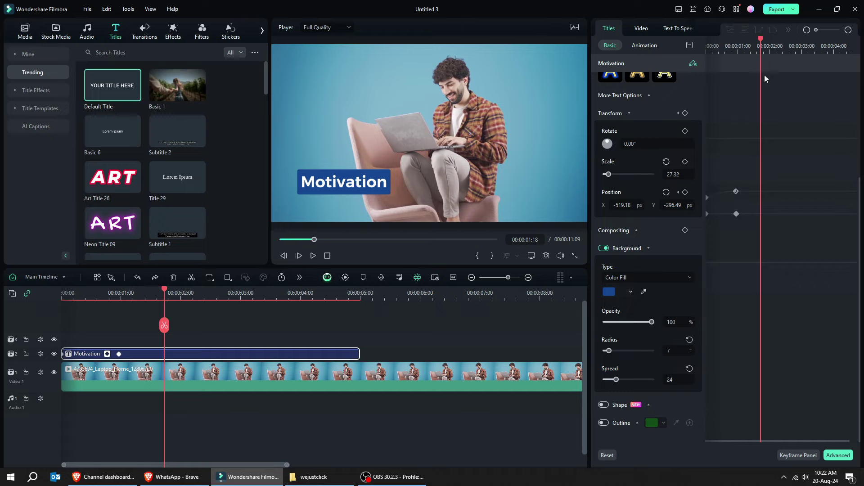
drag(762, 42, 792, 47)
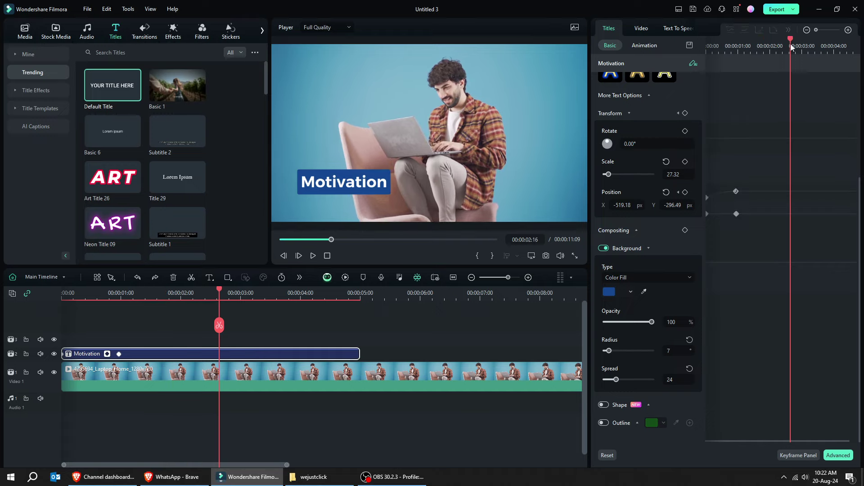
click(683, 202)
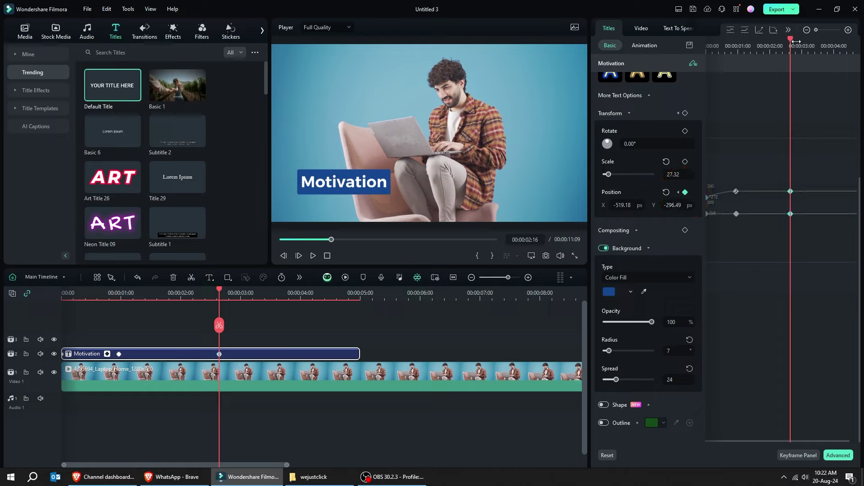
drag(793, 43, 814, 45)
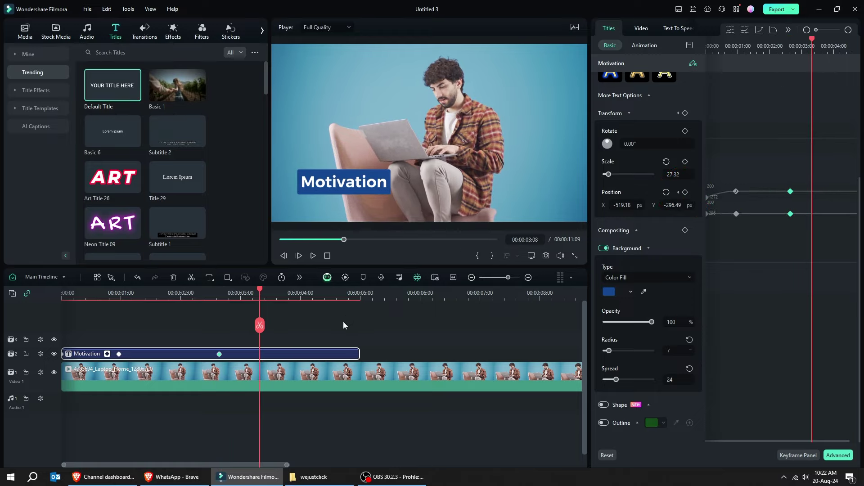
drag(356, 355, 261, 354)
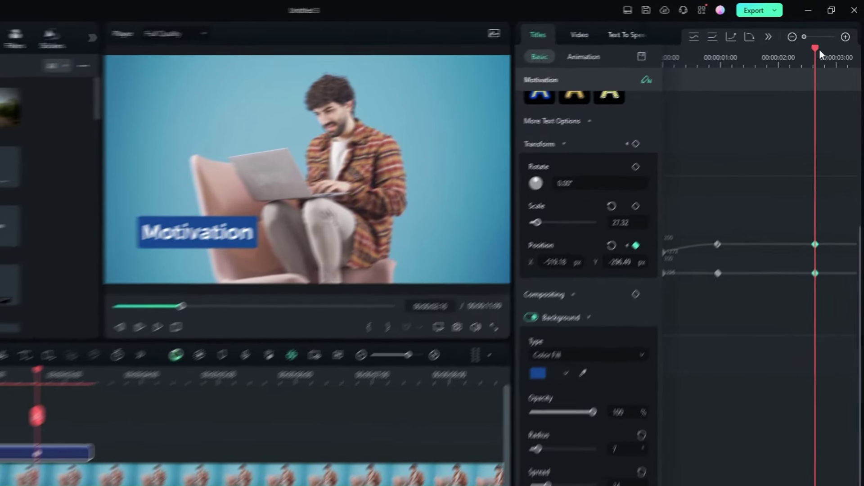
Add a position keyframe at 00:00:03:06 and set its X to 1296.82, outside the frame
drag(826, 41, 858, 41)
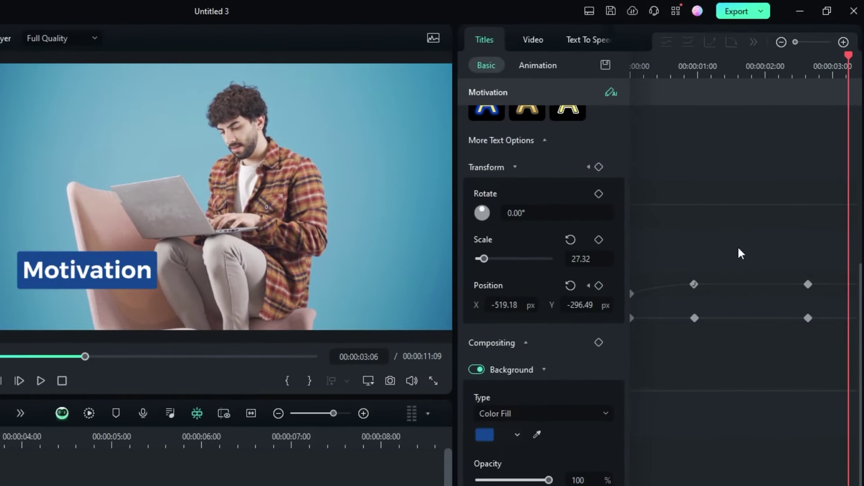
click(599, 285)
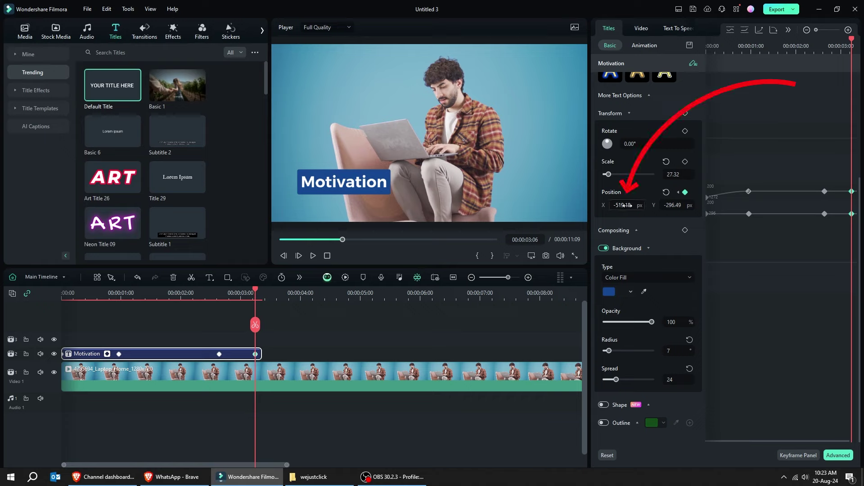
drag(619, 205, 485, 242)
drag(616, 205, 640, 205)
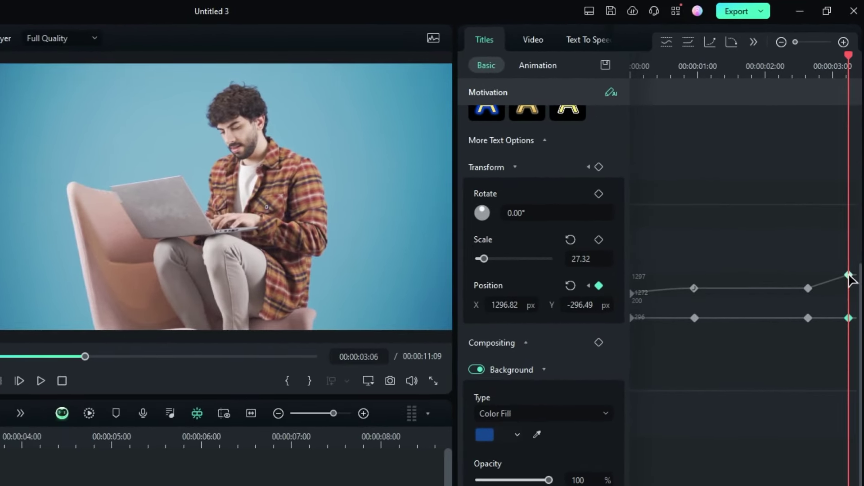
Apply Ease in to the last position keyframe and play back the title's slide-out
right_click(849, 275)
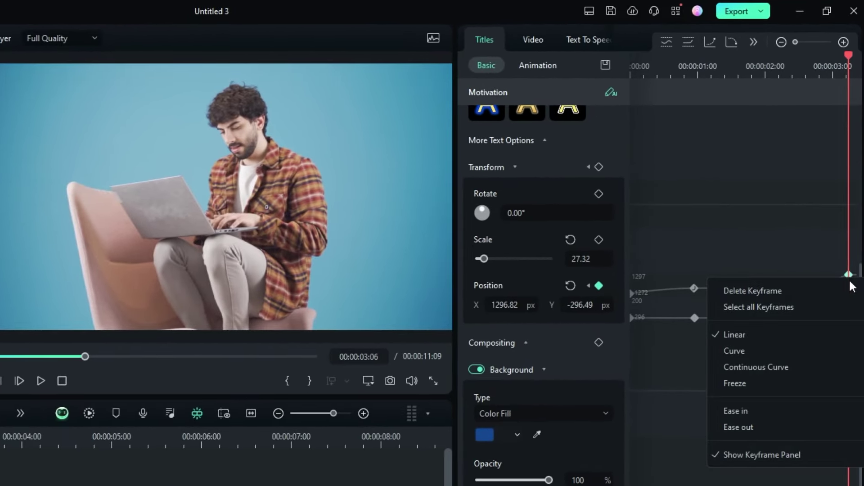
click(772, 413)
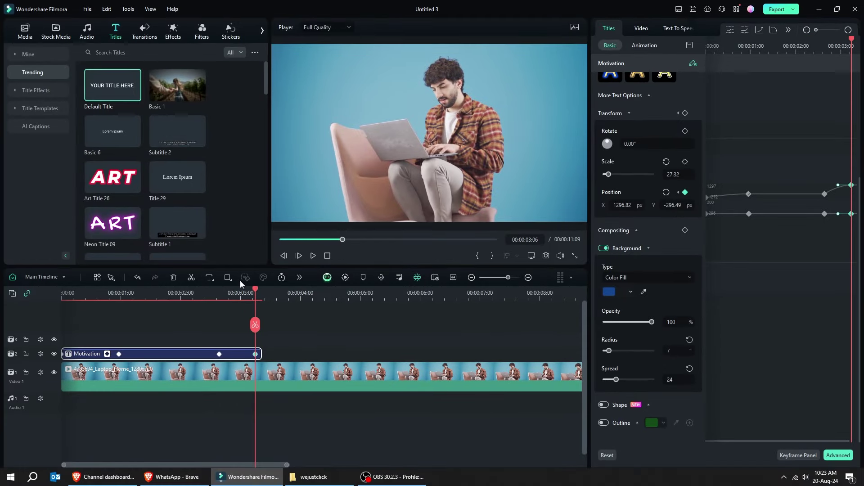
click(110, 291)
key(space)
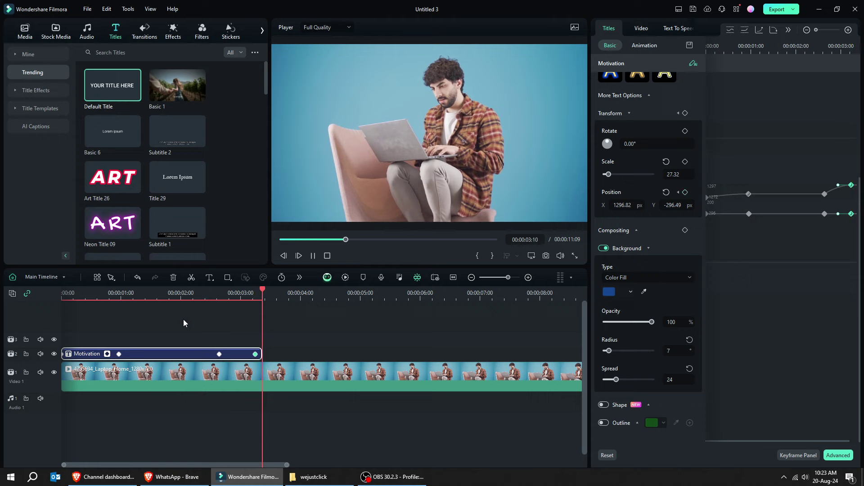
key(space)
Move the title's last two position keyframes to about 2 and 2.7 seconds and shorten the clip to end just after them
click(219, 354)
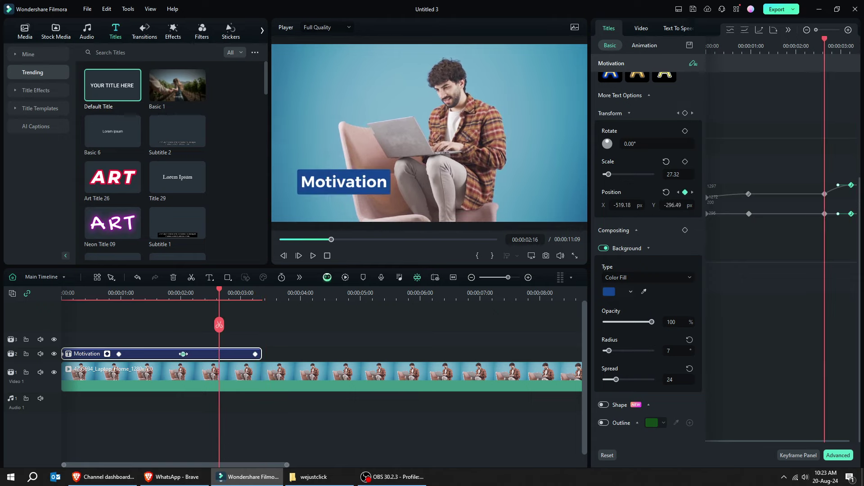
drag(255, 354, 42, 328)
key(space)
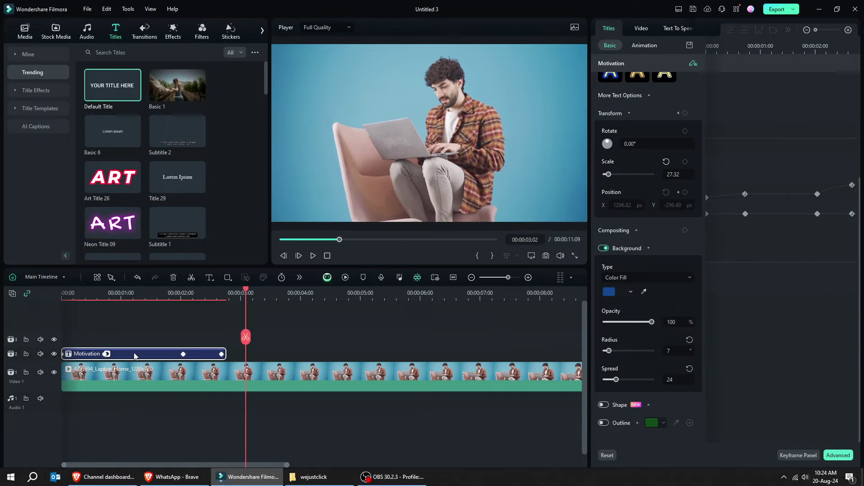
Convert the Motivation title into a compound clip named Compound Clip 2 and scrub through it
right_click(135, 355)
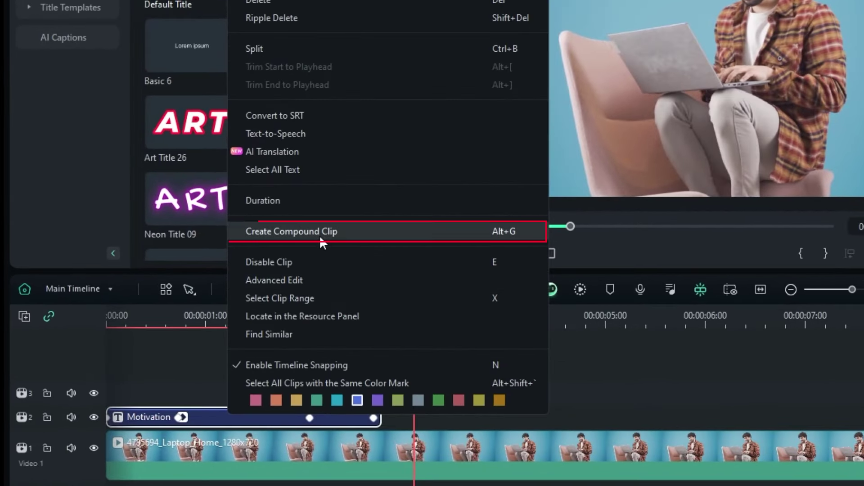
click(320, 231)
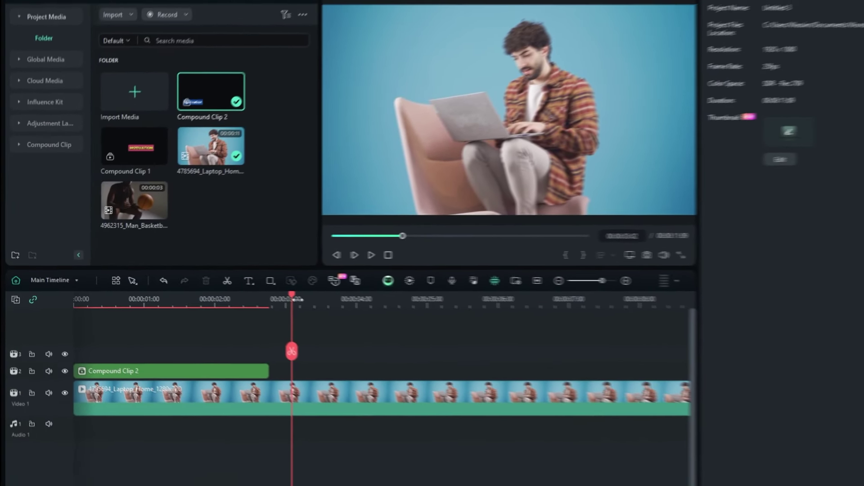
drag(357, 307, 259, 311)
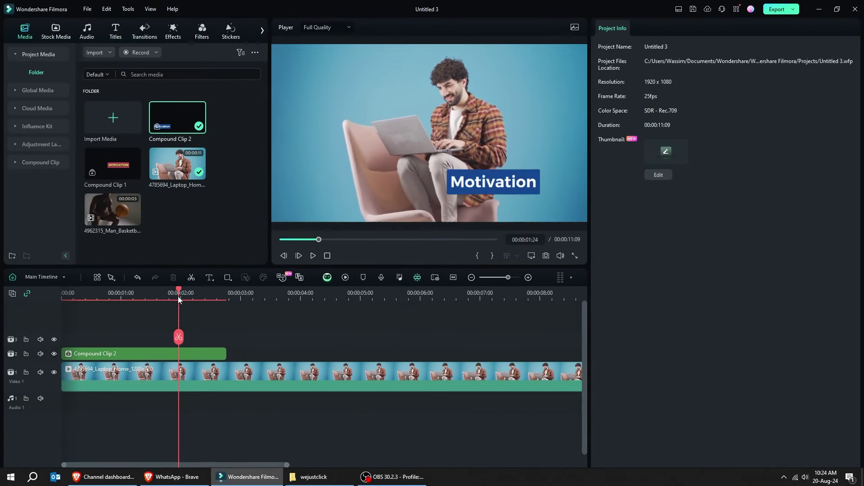
Browse the Flicker video effects and search the effects library for "negative purple"
click(160, 353)
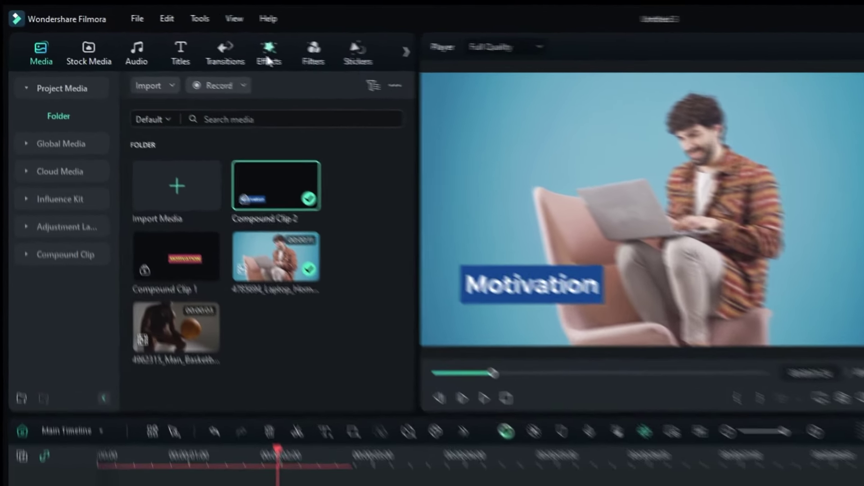
click(172, 36)
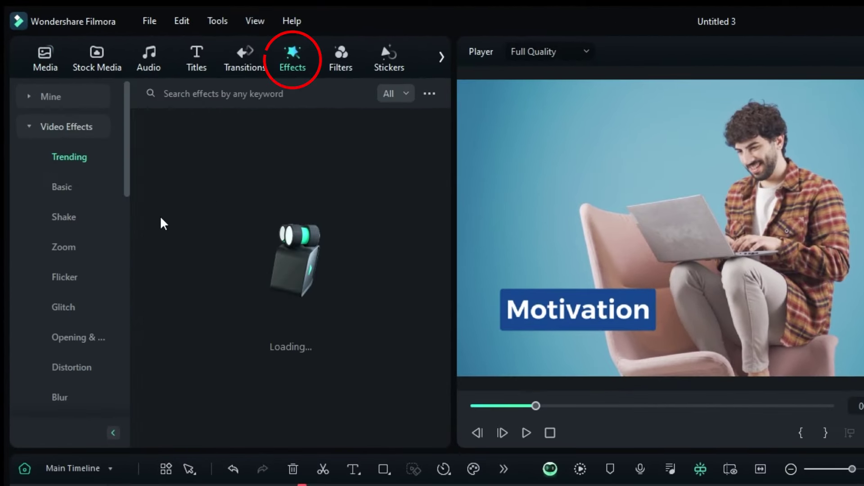
click(76, 279)
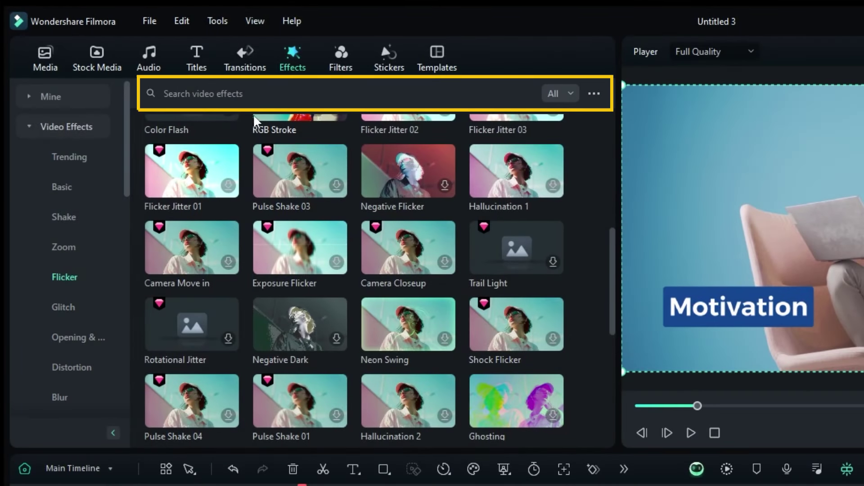
click(240, 96)
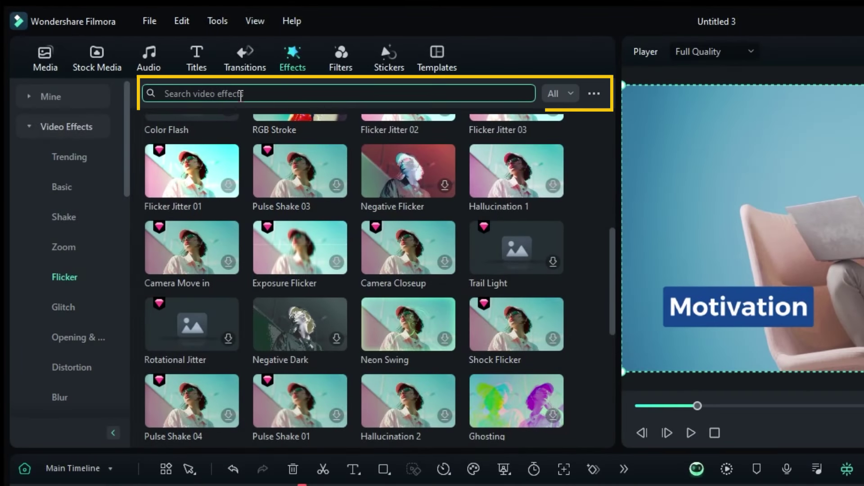
text(negative purple)
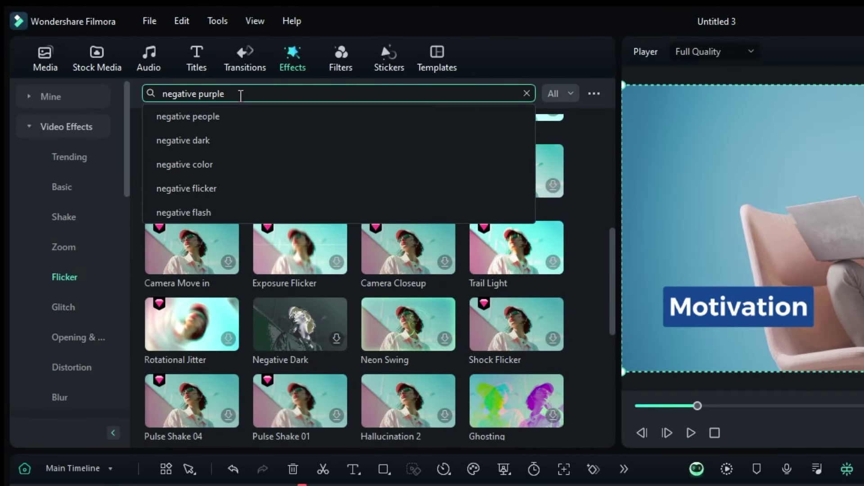
key(Return)
Apply the Negative Purple effect to Compound Clip 2 and play the clip back from the start
click(205, 156)
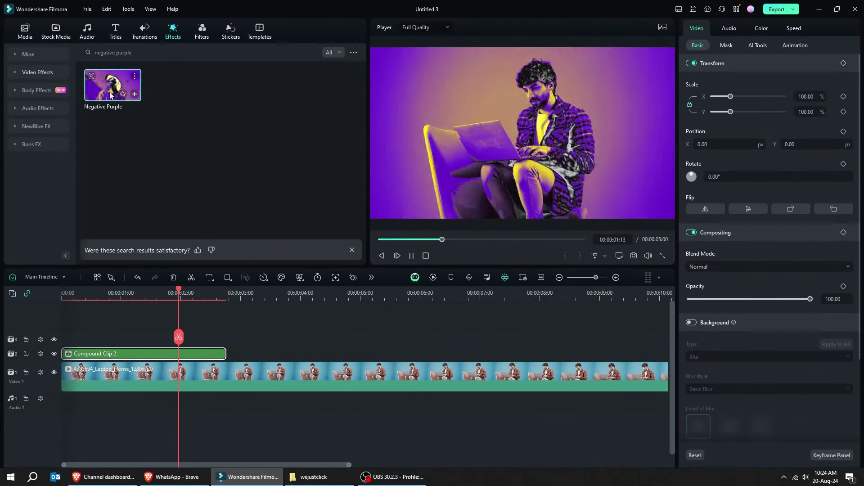
drag(110, 96, 116, 353)
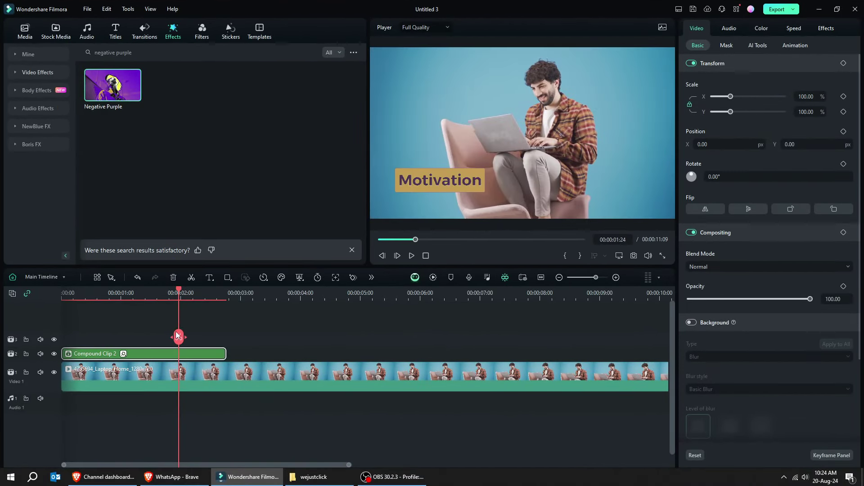
drag(178, 336, 38, 331)
key(space)
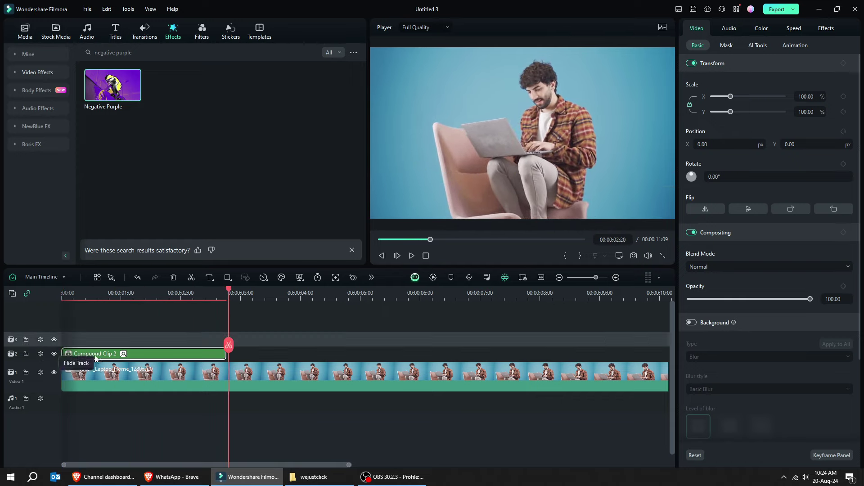
Paste two copies of Compound Clip 2 on the tracks above, starting at about 0.6 and 1.2 seconds, and play them back
key(ctrl+v)
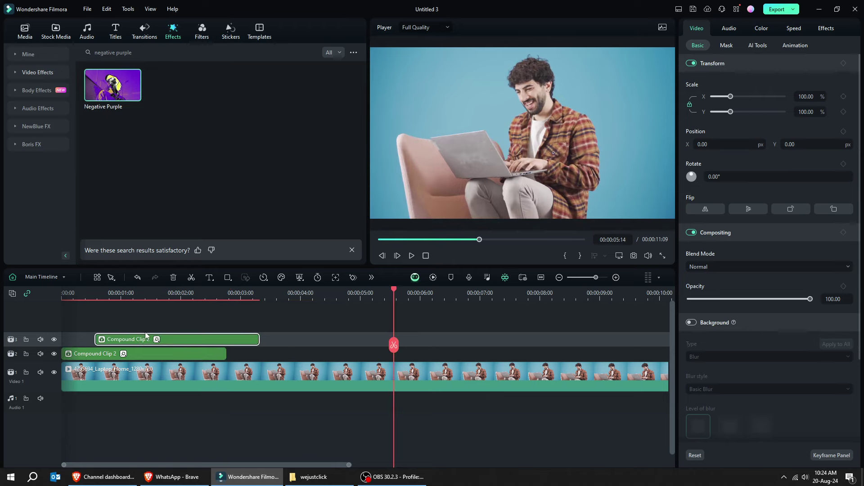
key(ctrl+v)
drag(459, 340, 196, 350)
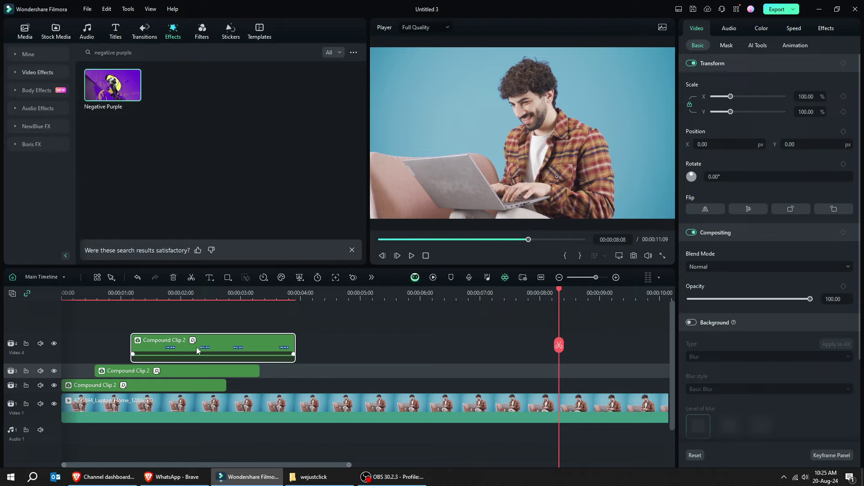
drag(557, 354, 49, 357)
key(space)
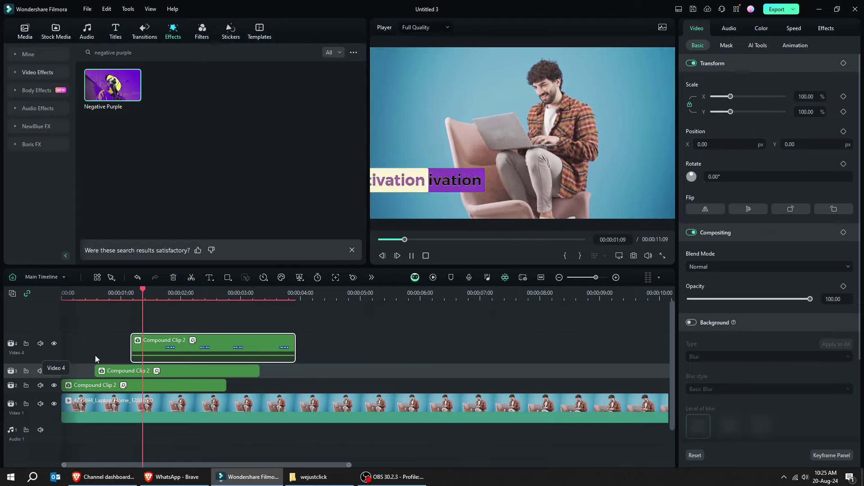
key(space)
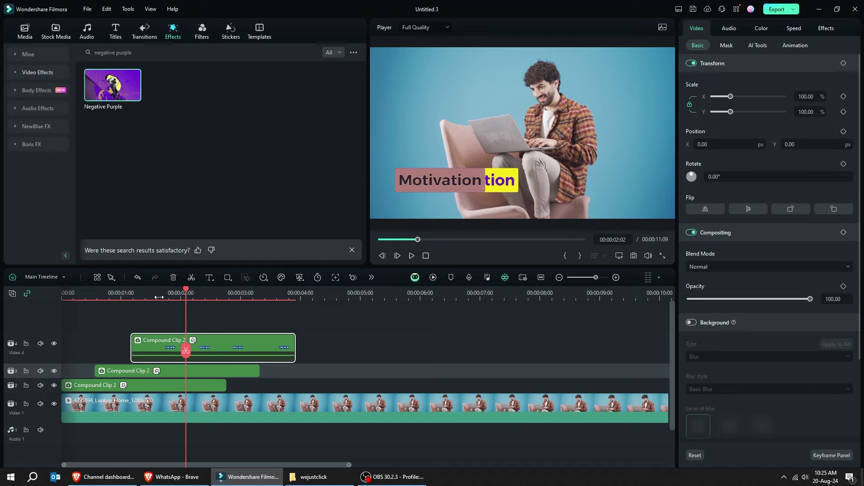
Set the Y position of the compound clip copy on the third video track to 153
click(124, 297)
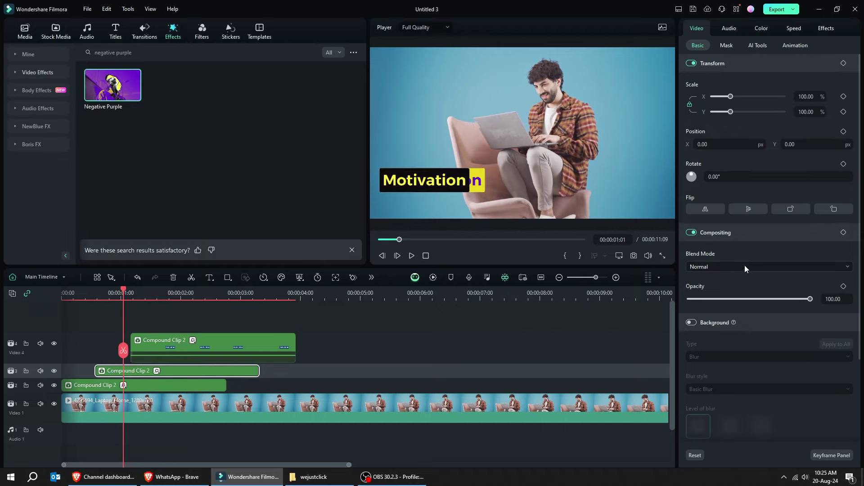
scroll(787, 266, down, 2)
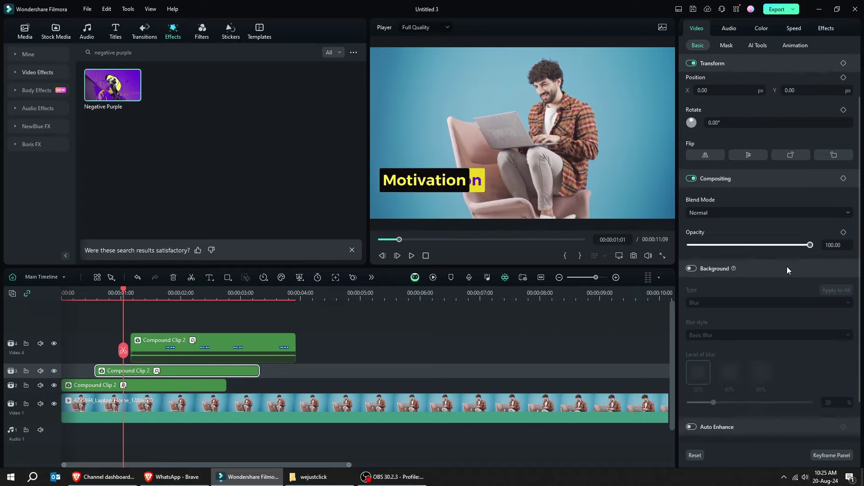
scroll(787, 268, up, 2)
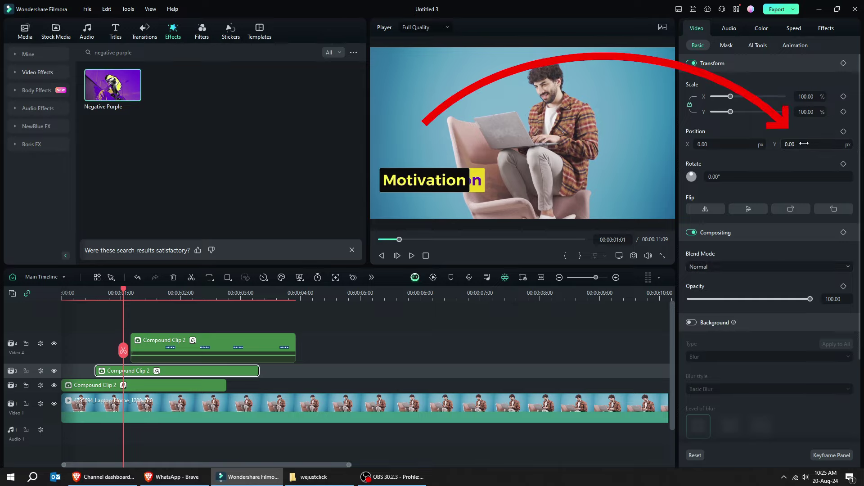
drag(802, 144, 787, 143)
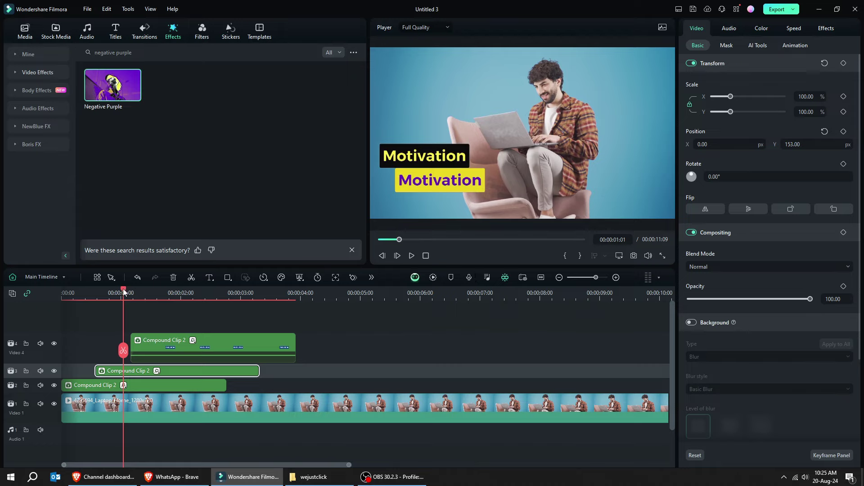
Set the topmost compound clip copy's Y position to 308 and play back the three stacked titles from the start
drag(124, 291, 175, 295)
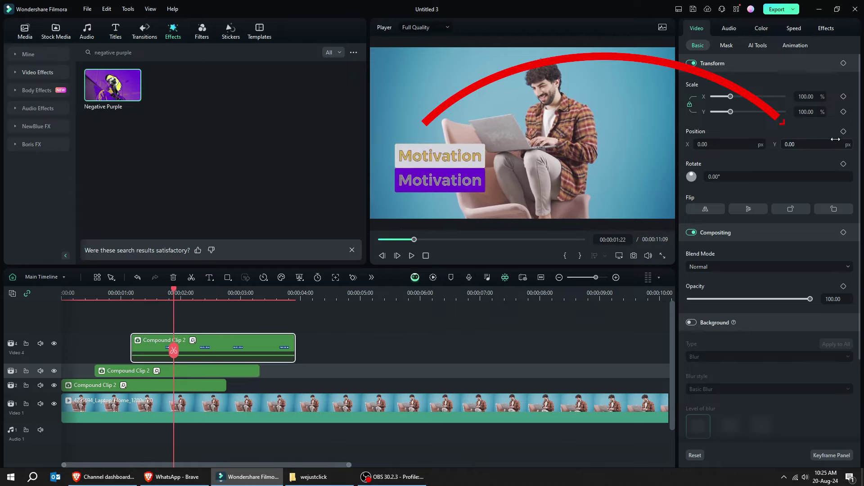
drag(801, 144, 863, 144)
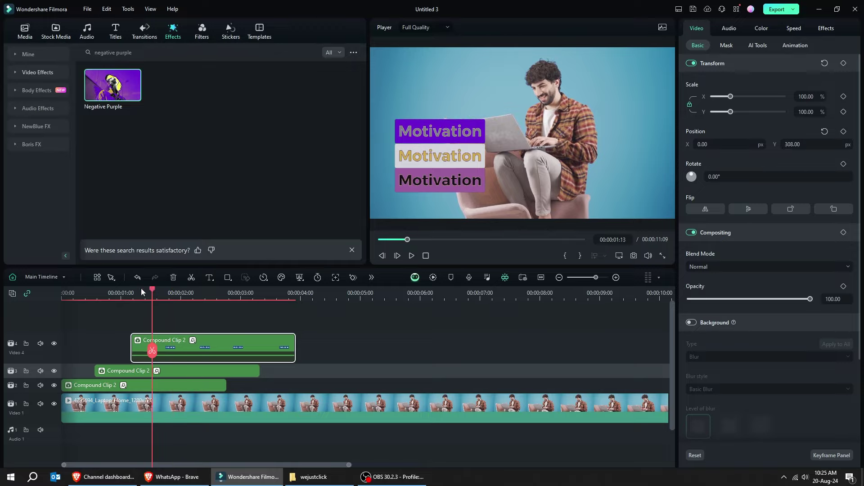
click(62, 293)
key(space)
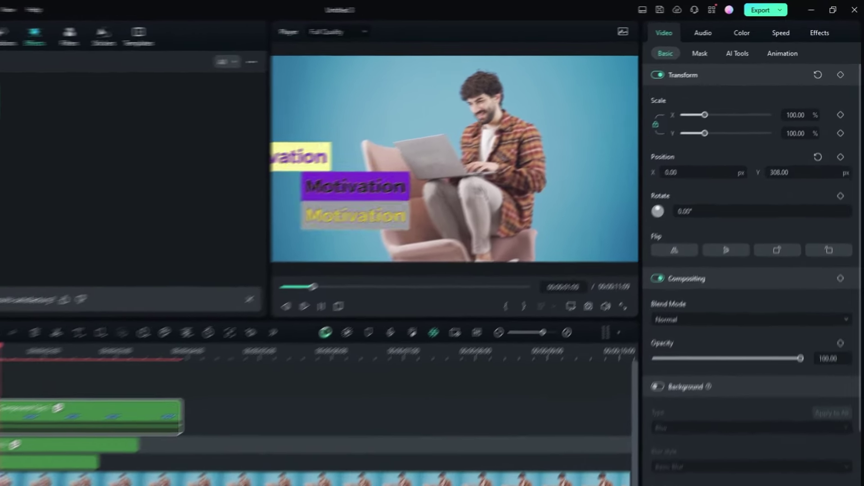